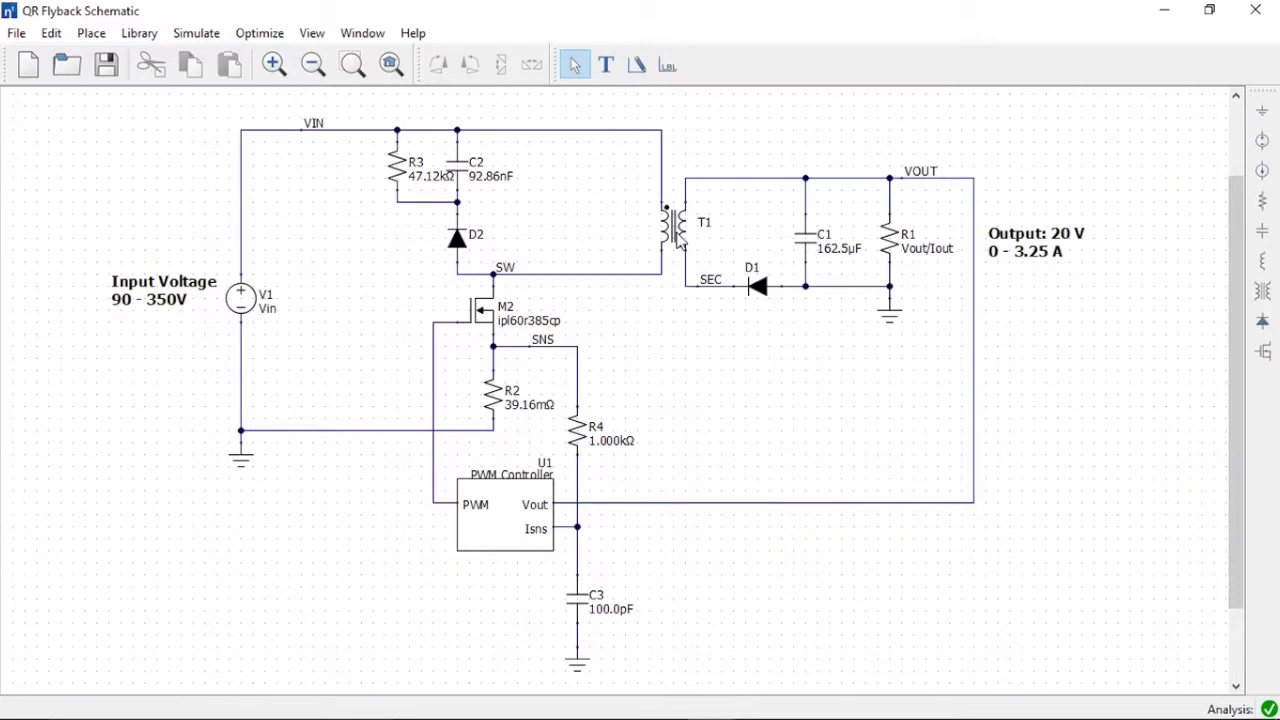
Step: Swap output diode D1 for a MOSFET M1, rotated and placed on the SEC line
double_click(678, 240)
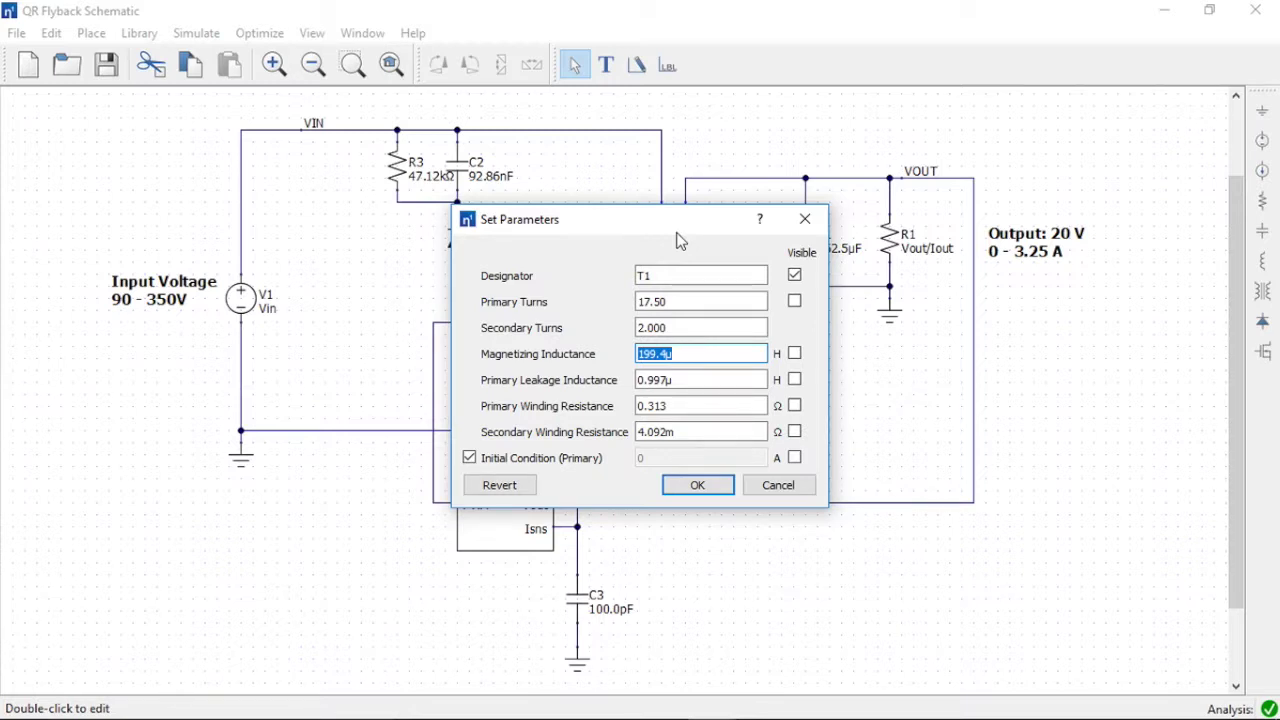
left_click(686, 484)
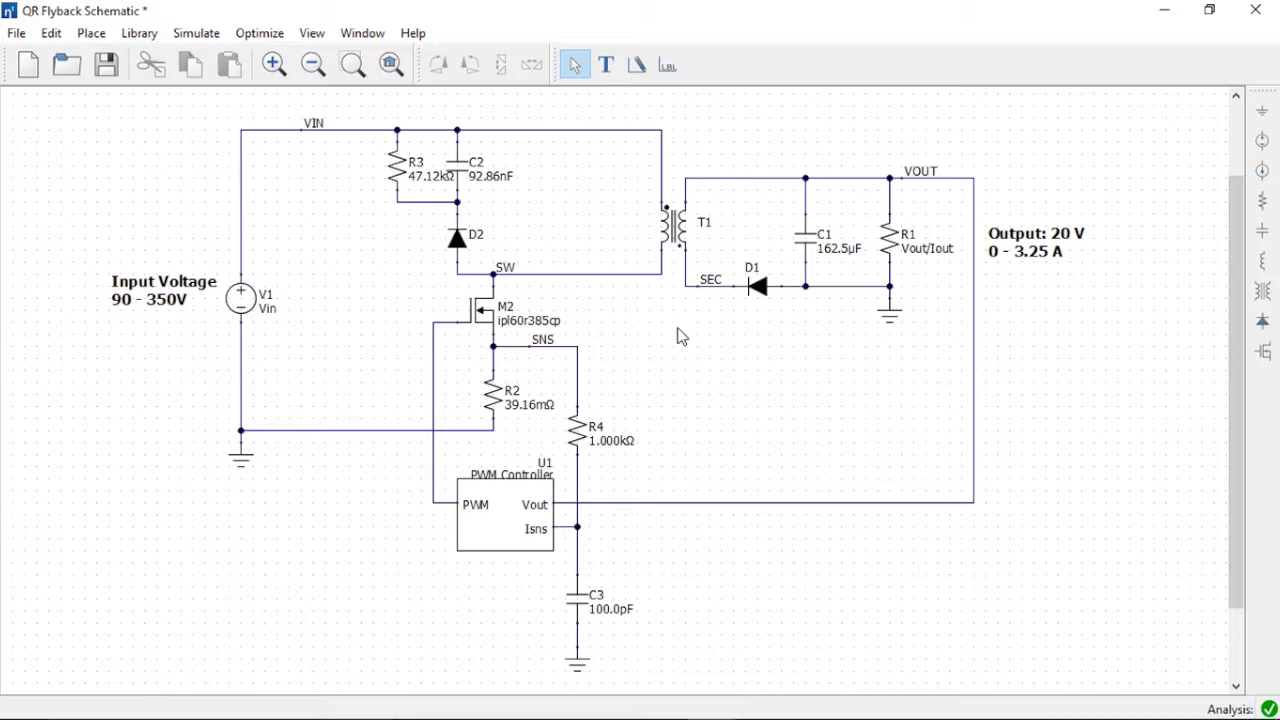
left_click(759, 291)
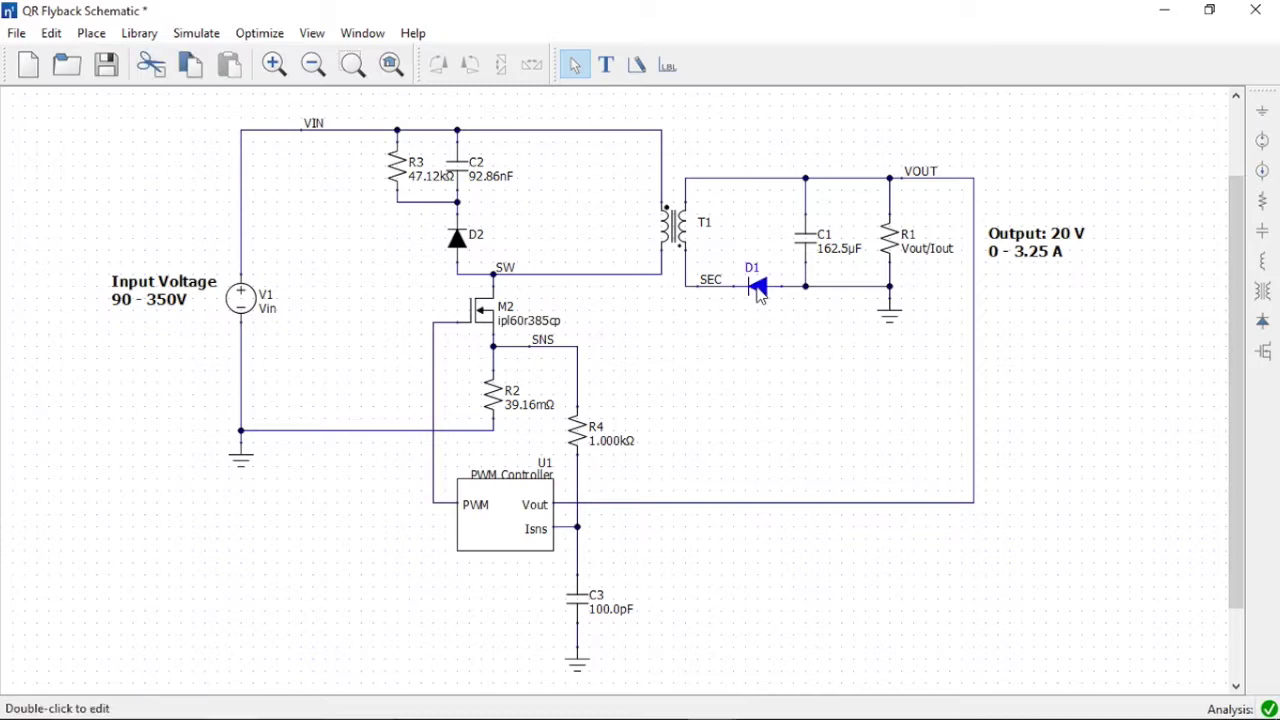
key("Delete")
left_click(1263, 352)
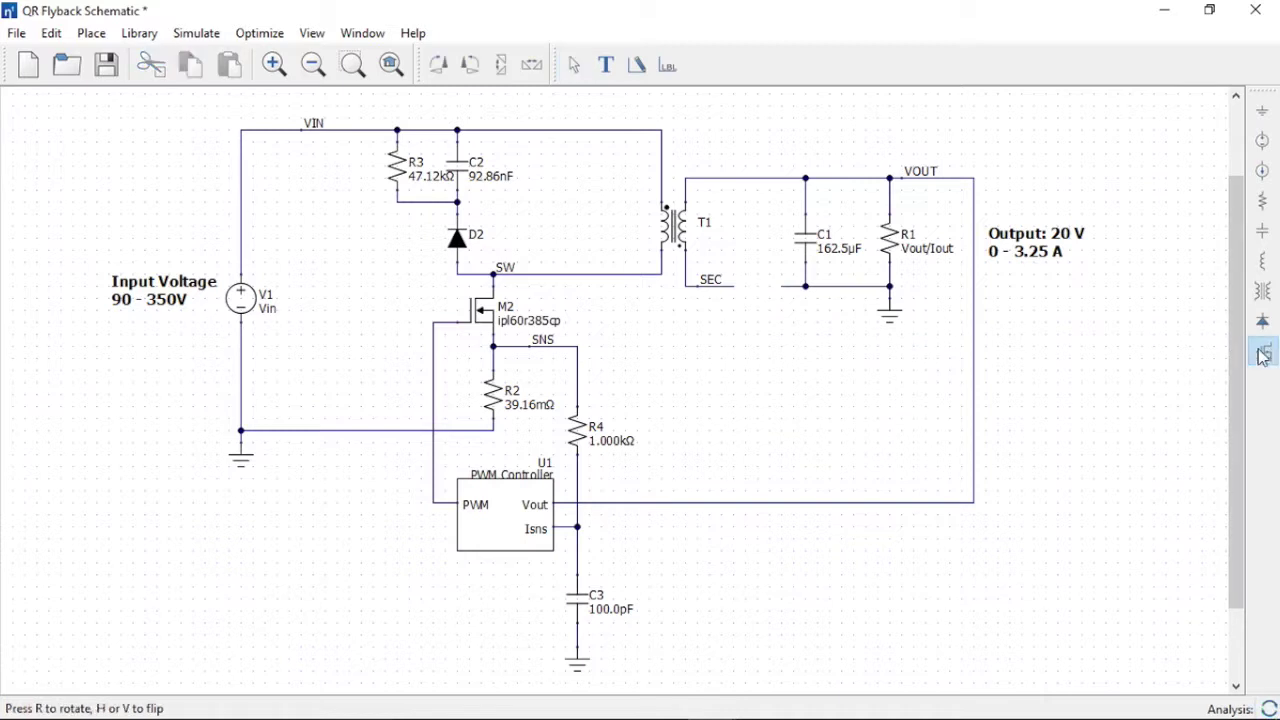
key("r")
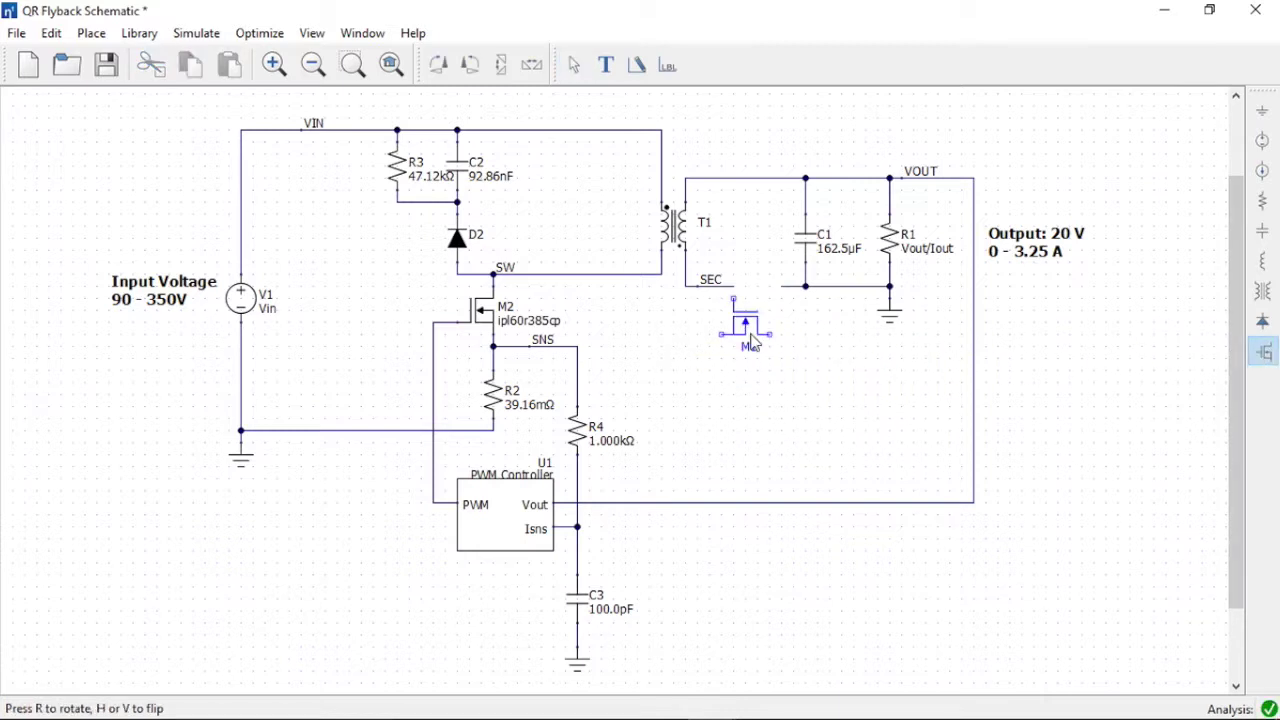
key("r")
key("r")
left_click(760, 305)
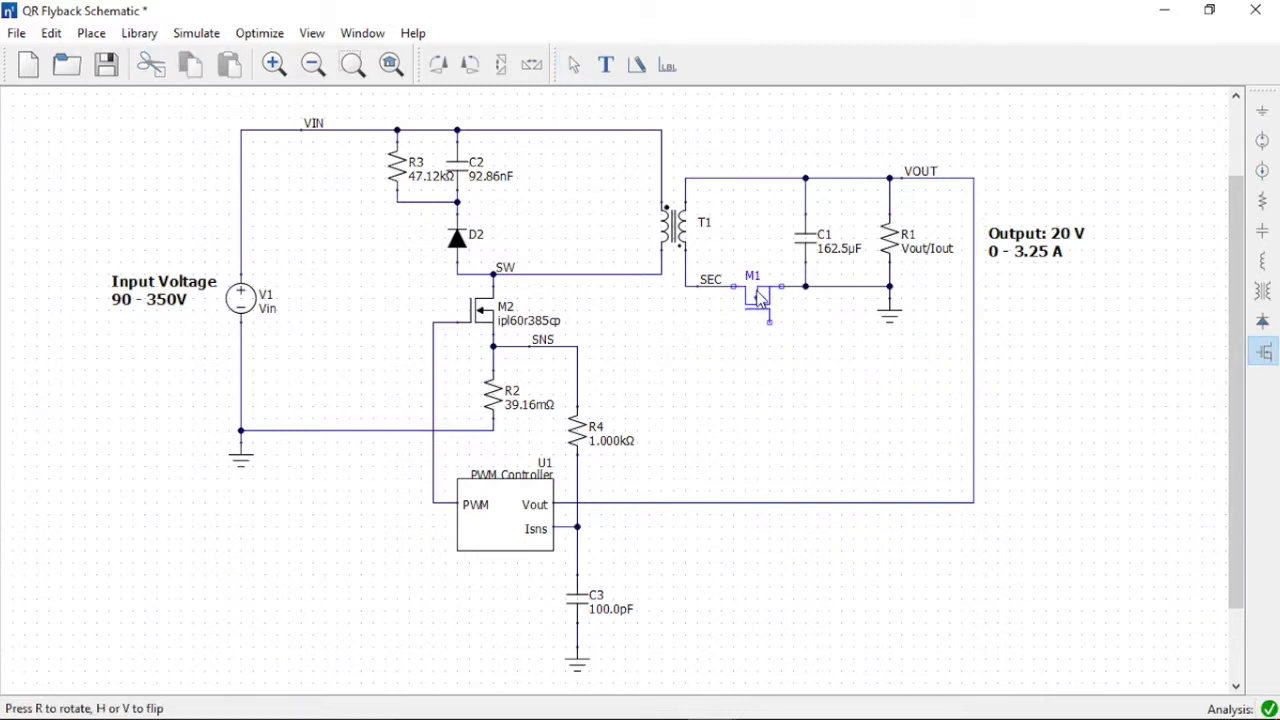
key("Escape")
Step: Filter M1's transistor part list to Vds,max between 100 V and 200 V
left_click(182, 34)
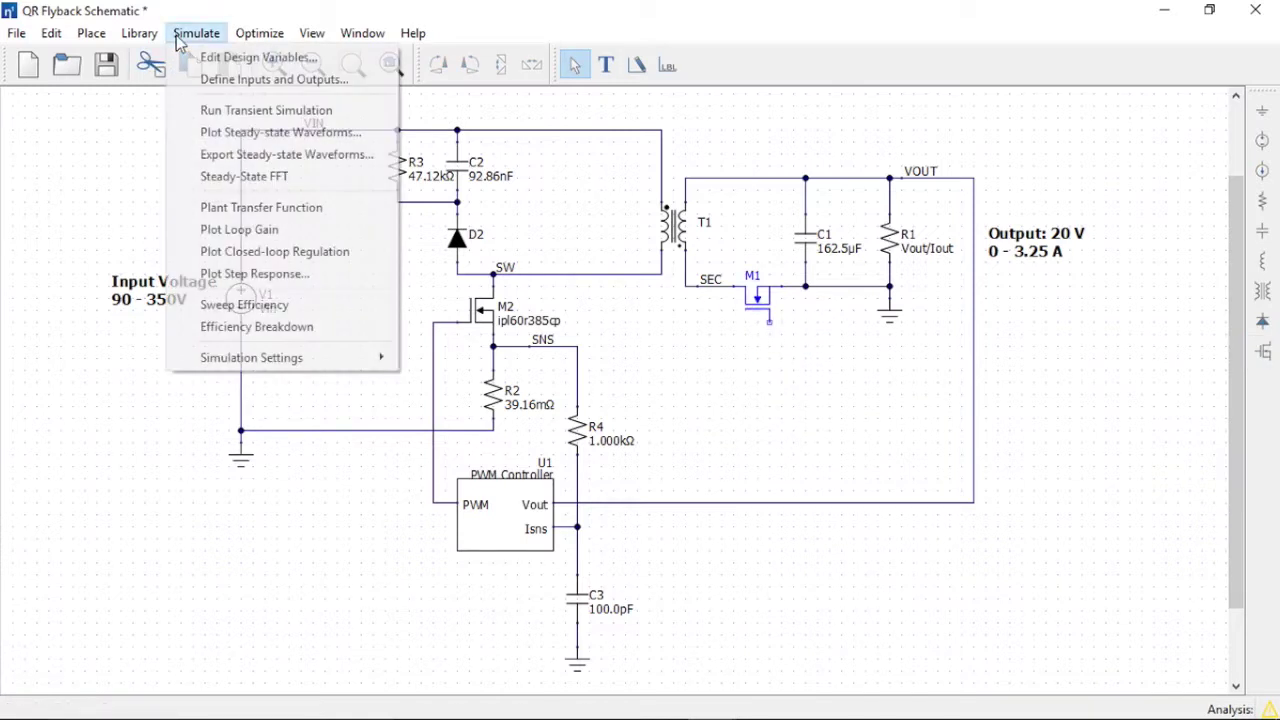
mouse_move(155, 36)
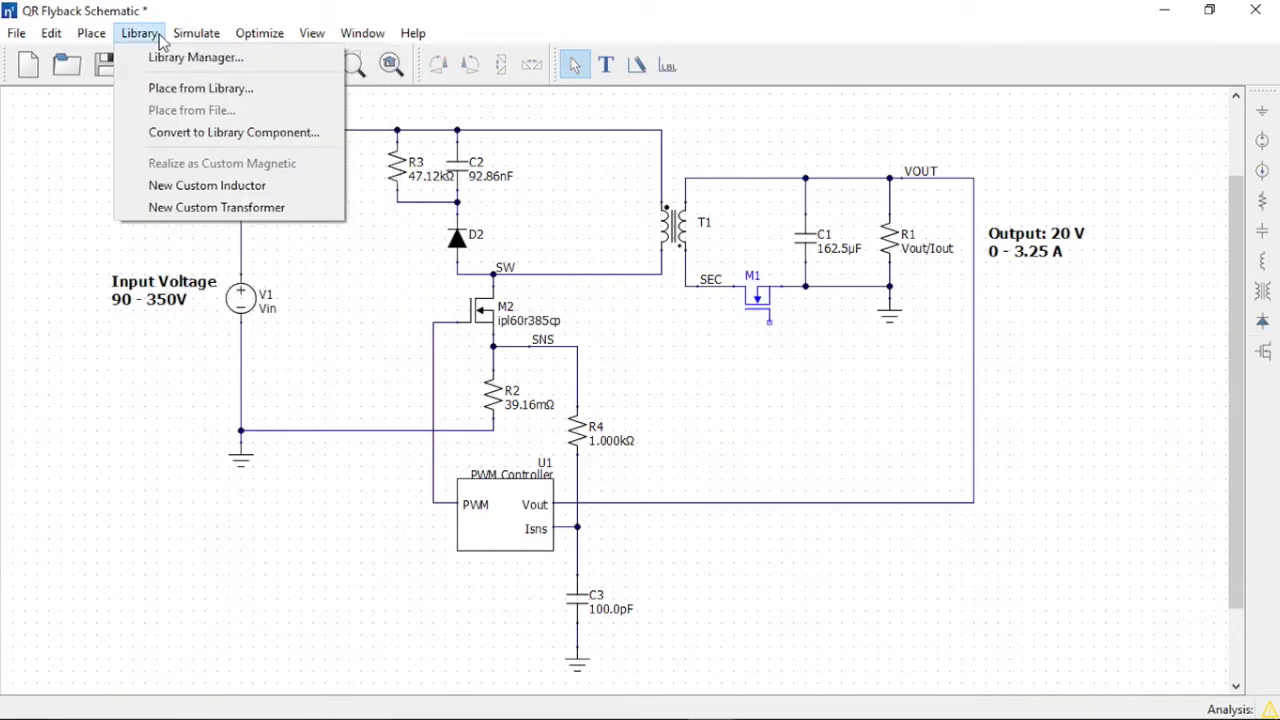
left_click(173, 135)
left_click(768, 273)
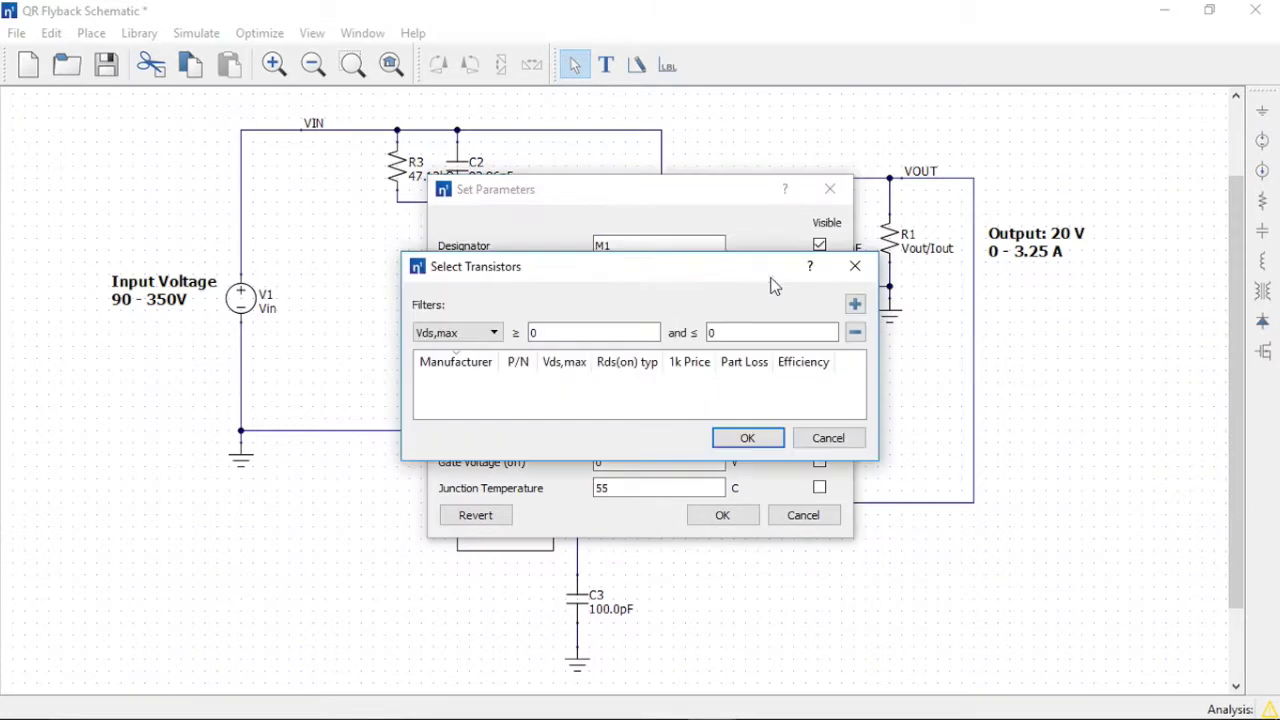
left_click_drag(878, 461, 973, 627)
double_click(743, 332)
type("200")
key("shift+Tab")
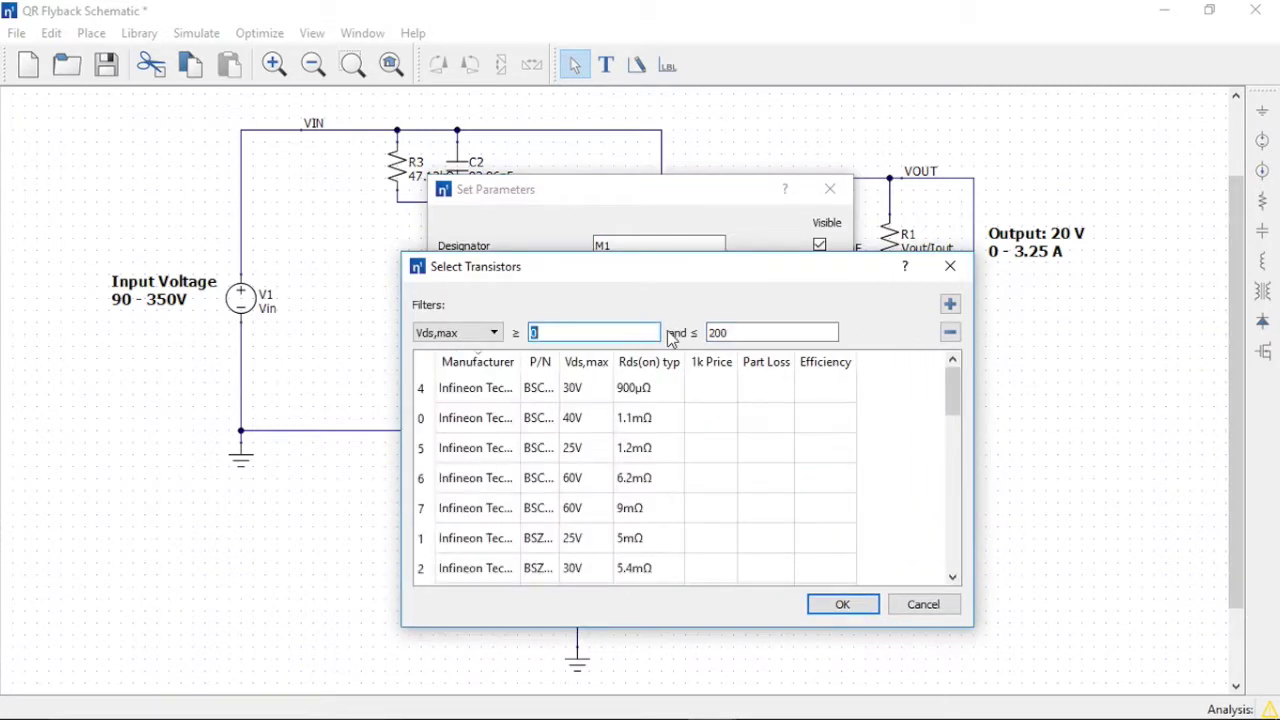
type("100")
key("Tab")
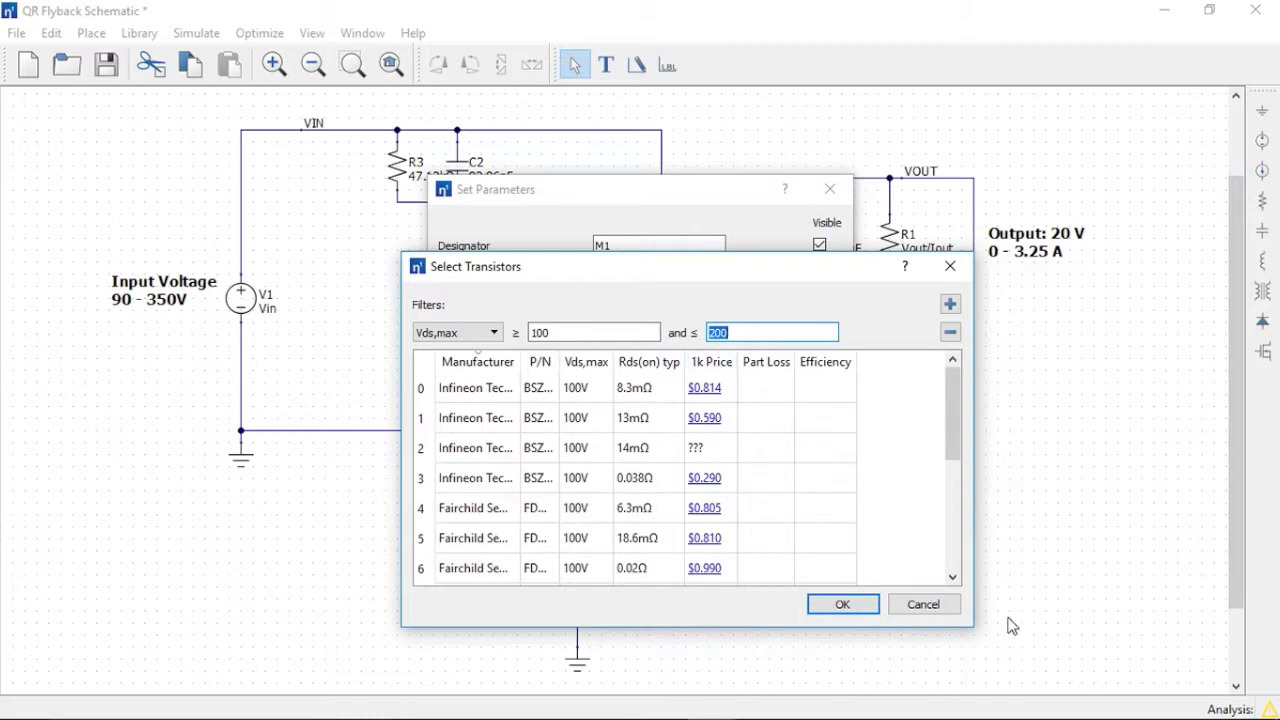
Step: Assign the Fairchild FDMS86101 (6.3mΩ) part to M1, then select the old transformer T1
left_click_drag(971, 625, 1046, 672)
left_click(1030, 430)
left_click_drag(1030, 430, 1029, 443)
left_click(668, 480)
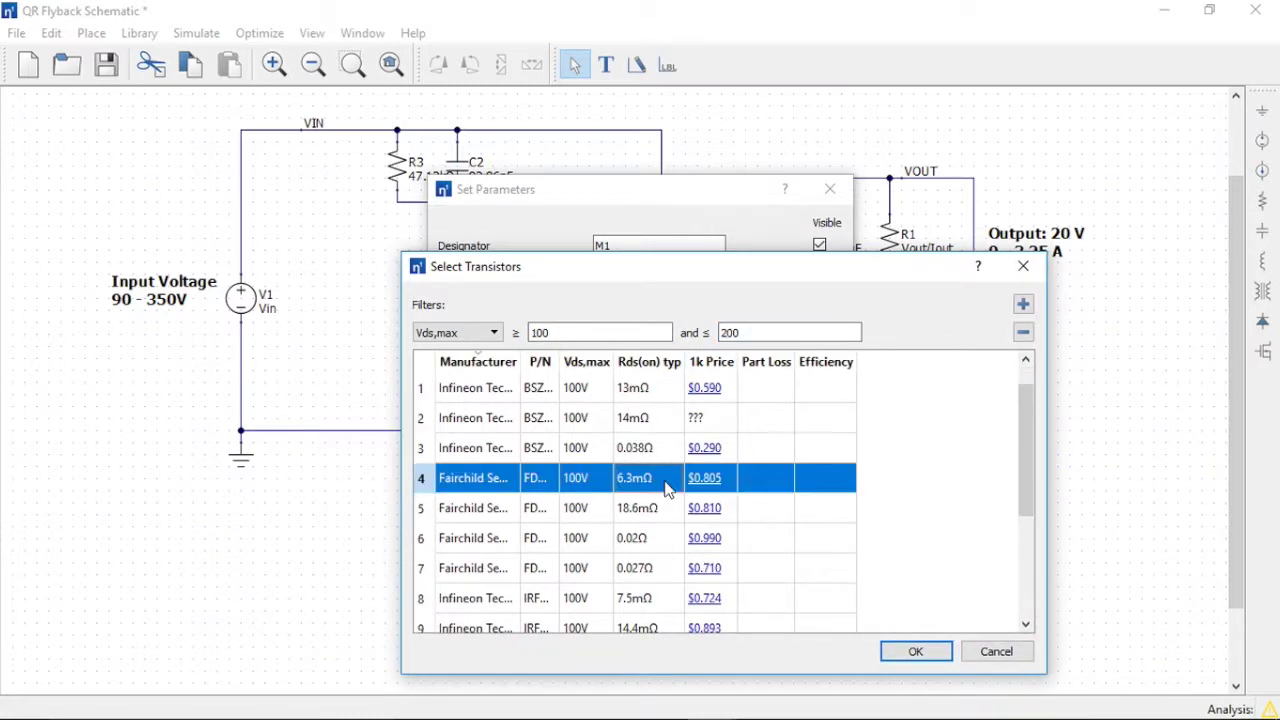
left_click_drag(558, 362, 614, 363)
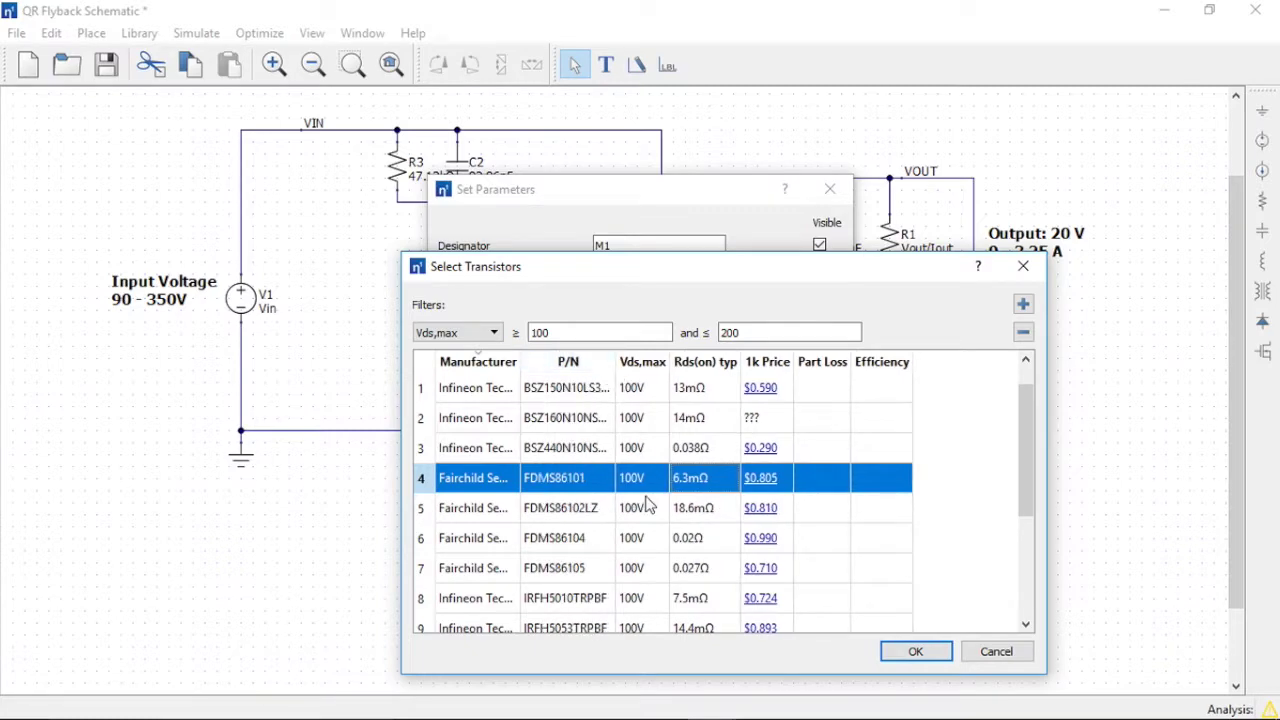
left_click(914, 654)
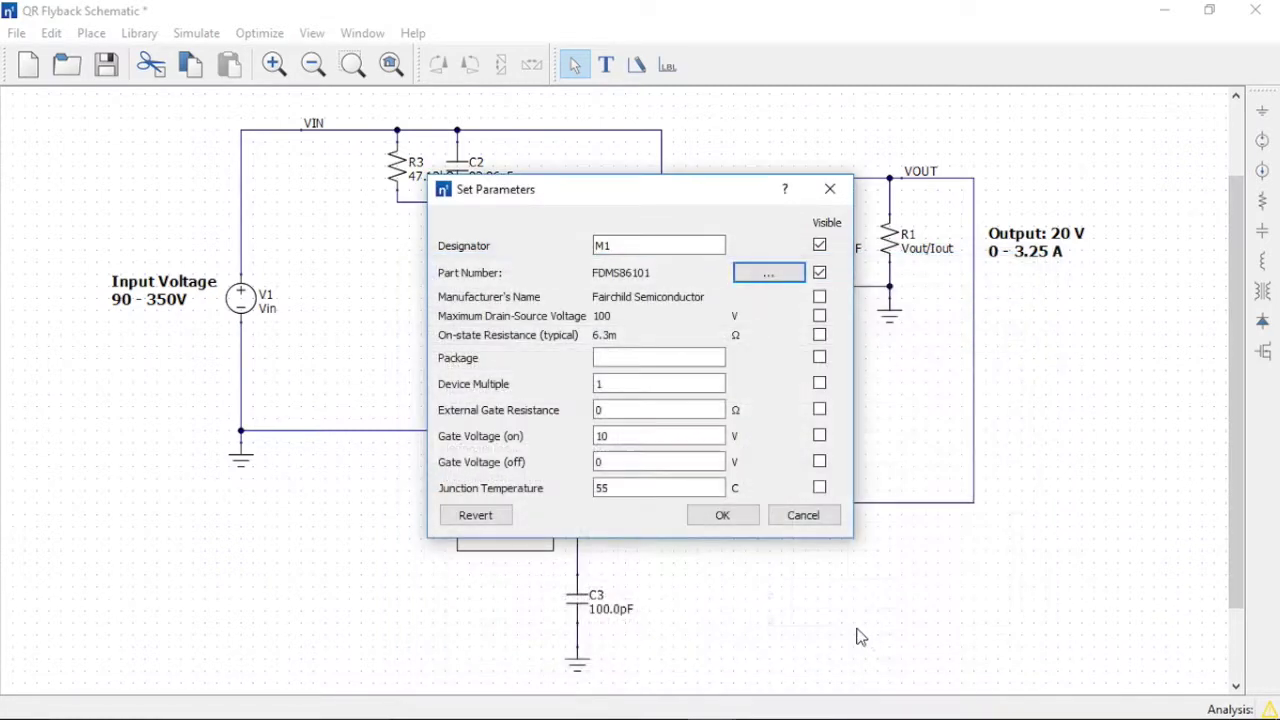
left_click(722, 515)
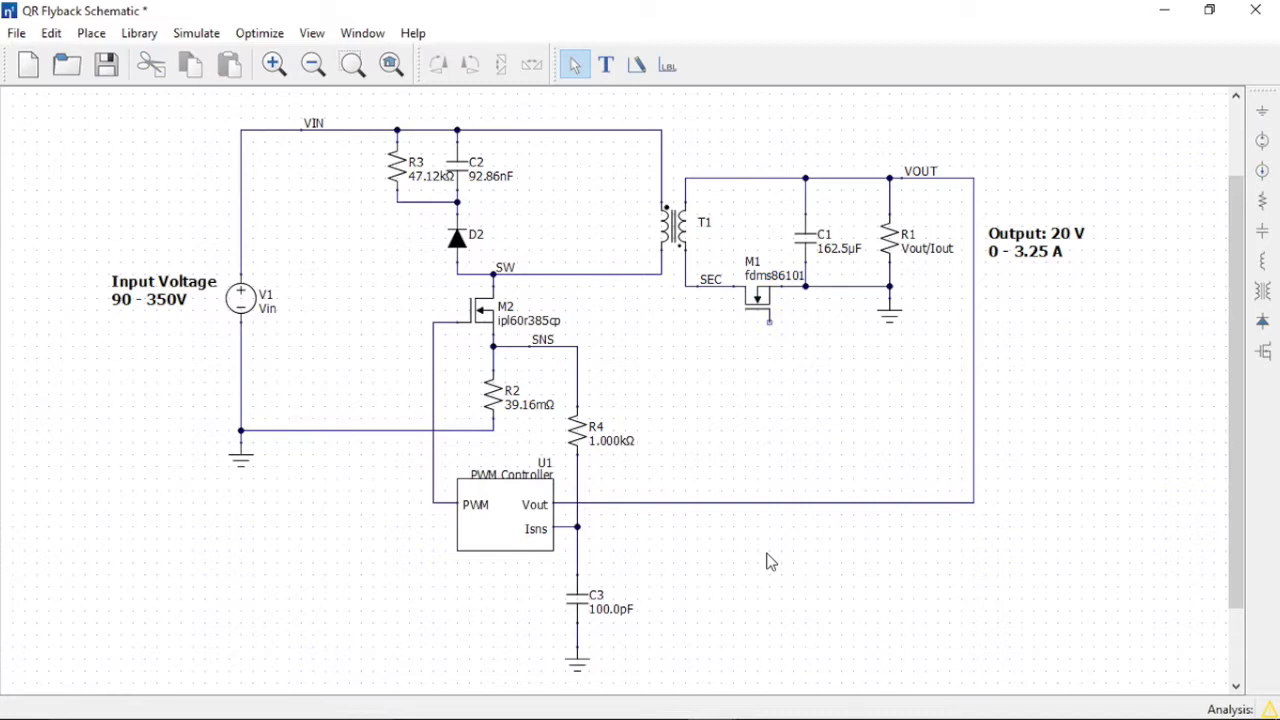
left_click(678, 238)
Step: Delete T1 and place a three-winding transformer (1P 1S 1A) in its position
key("Delete")
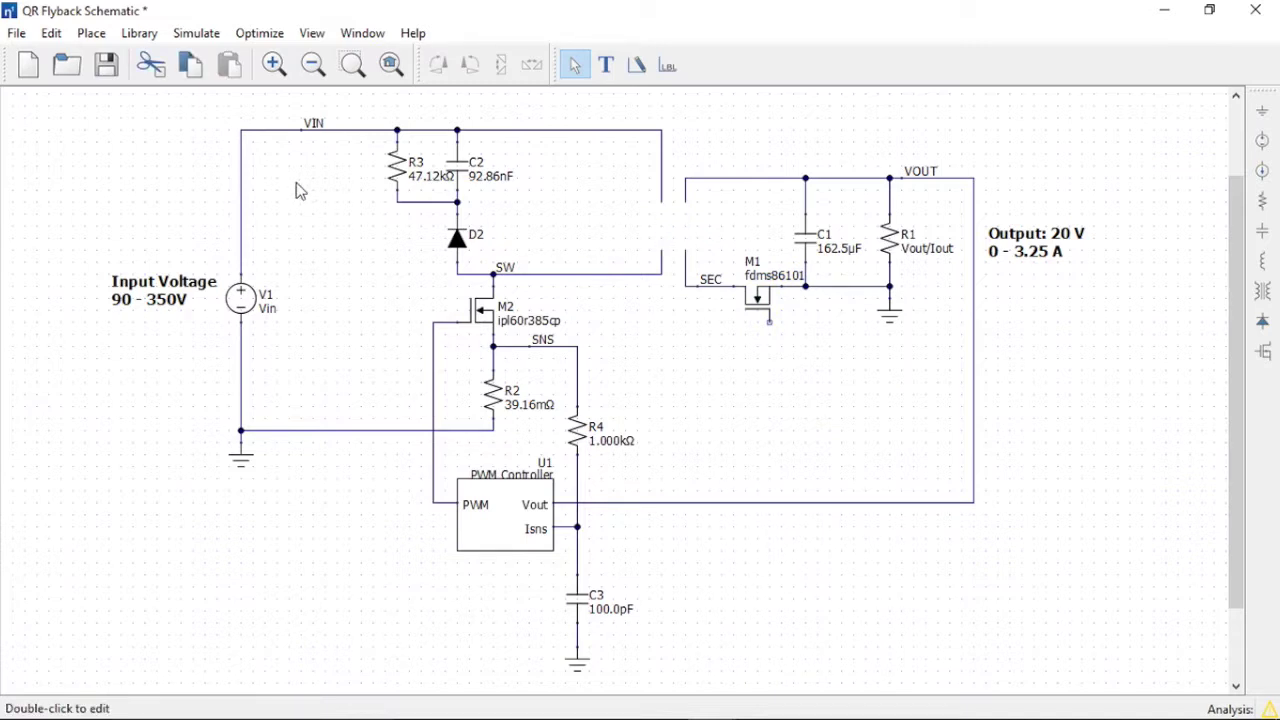
left_click(150, 36)
mouse_move(92, 34)
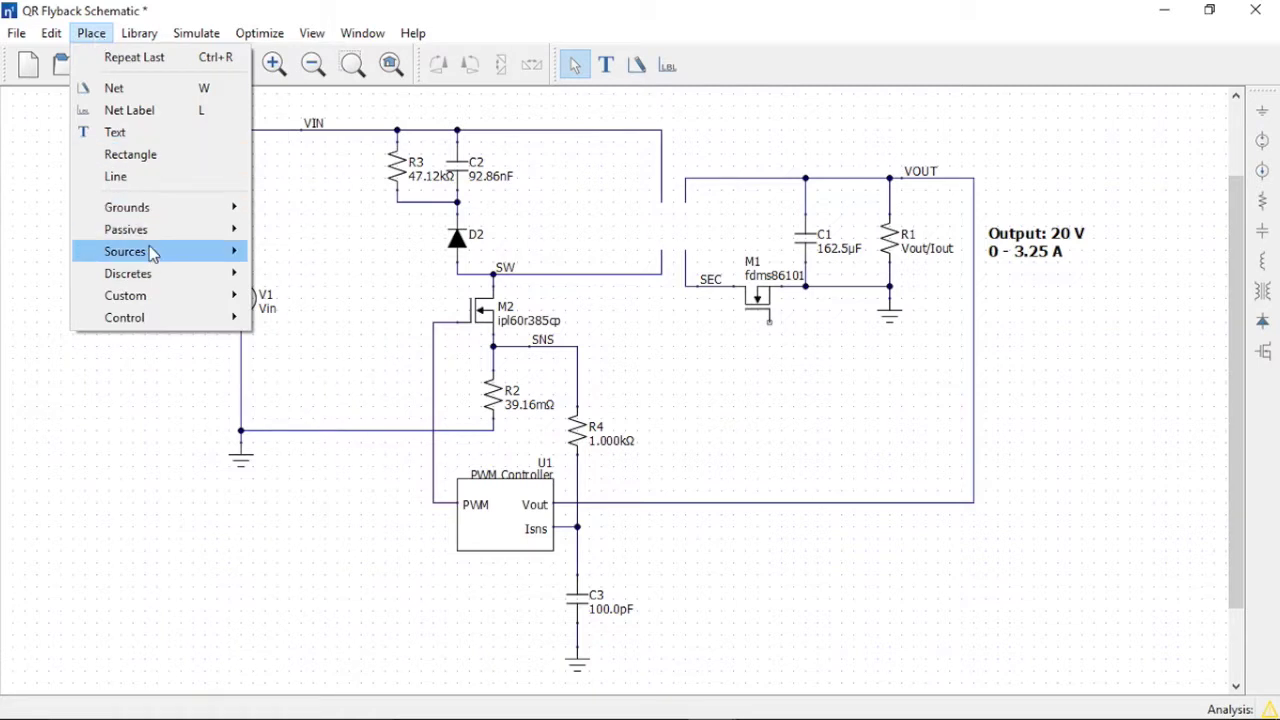
mouse_move(152, 250)
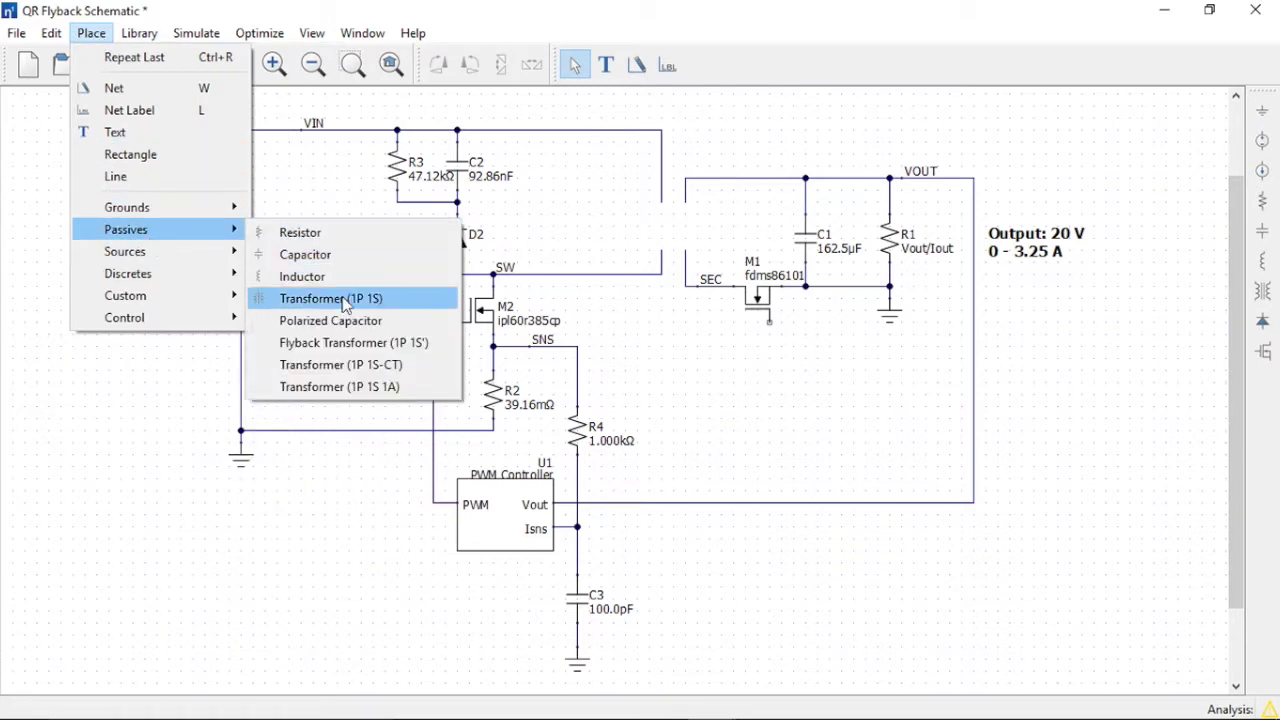
left_click(343, 387)
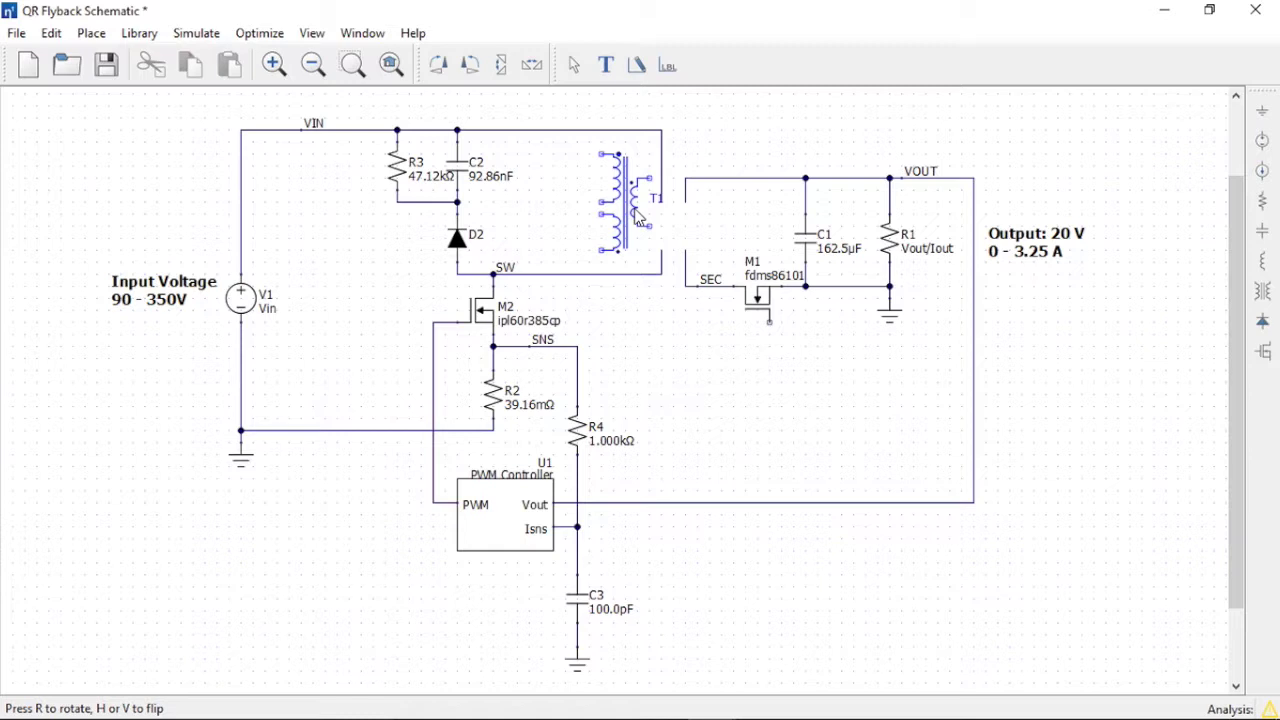
left_click(637, 218)
key("Escape")
Step: Rewire the new transformer: primary to VIN and SW, secondary to VOUT and SEC
left_click_drag(665, 265, 563, 262)
left_click_drag(663, 160, 558, 157)
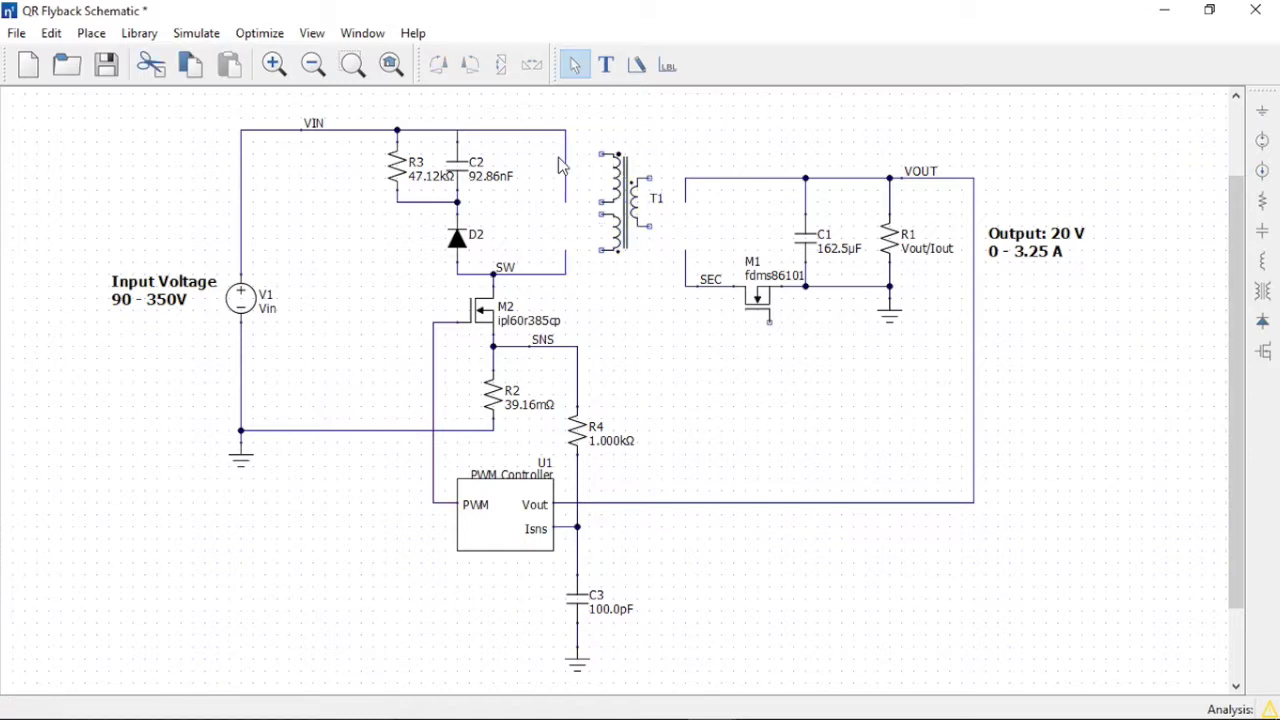
key("Delete")
key("w")
left_click(605, 155)
left_click(565, 130)
left_click(600, 202)
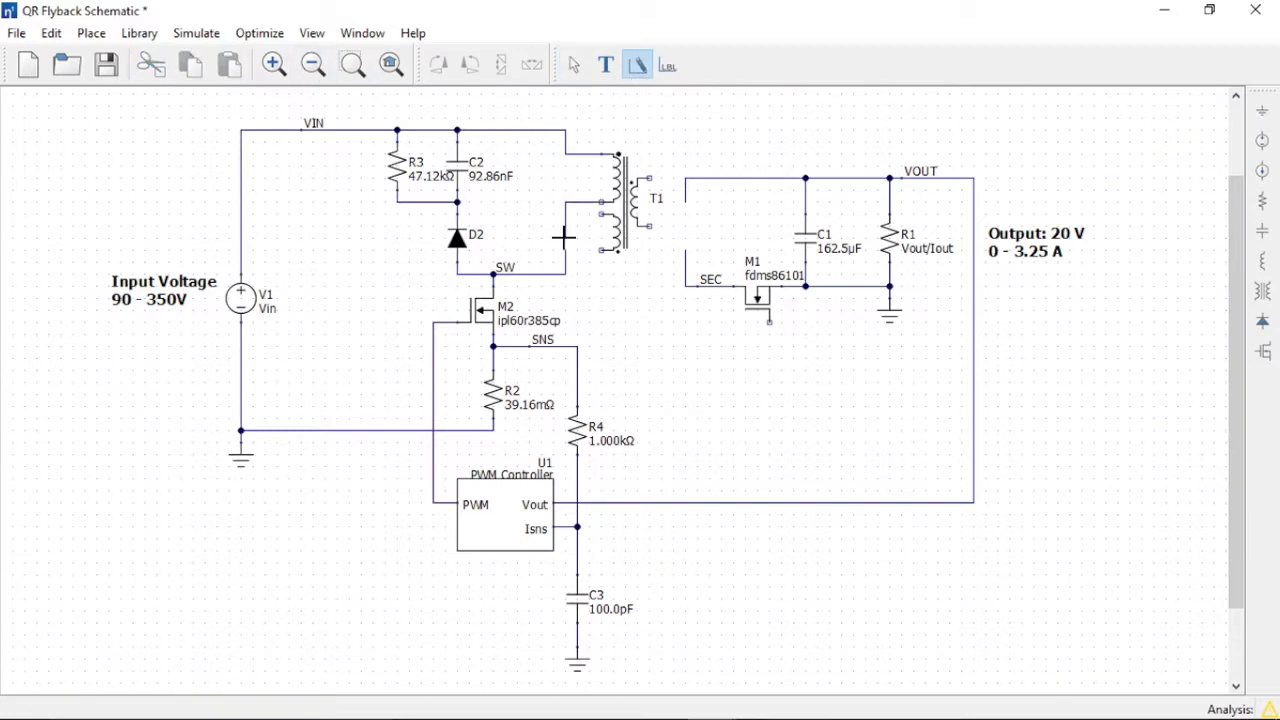
left_click(650, 225)
left_click(650, 178)
left_click(686, 286)
key("Escape")
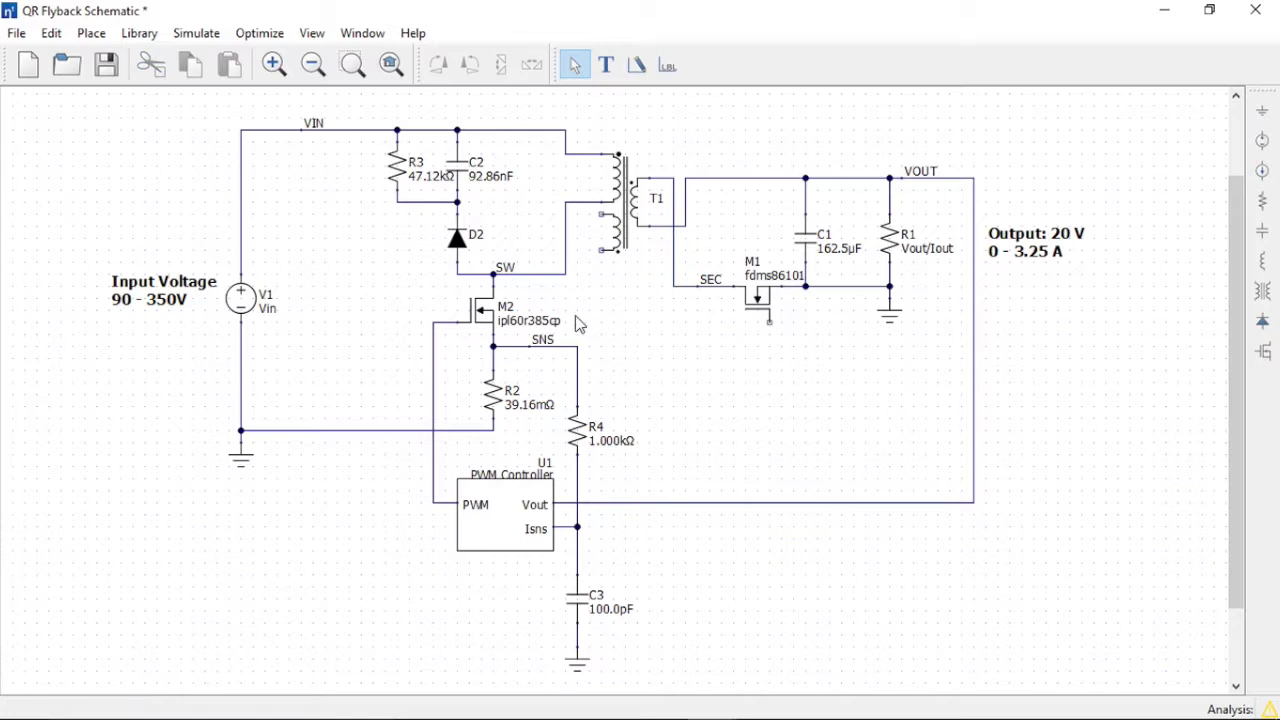
left_click_drag(566, 245, 517, 245)
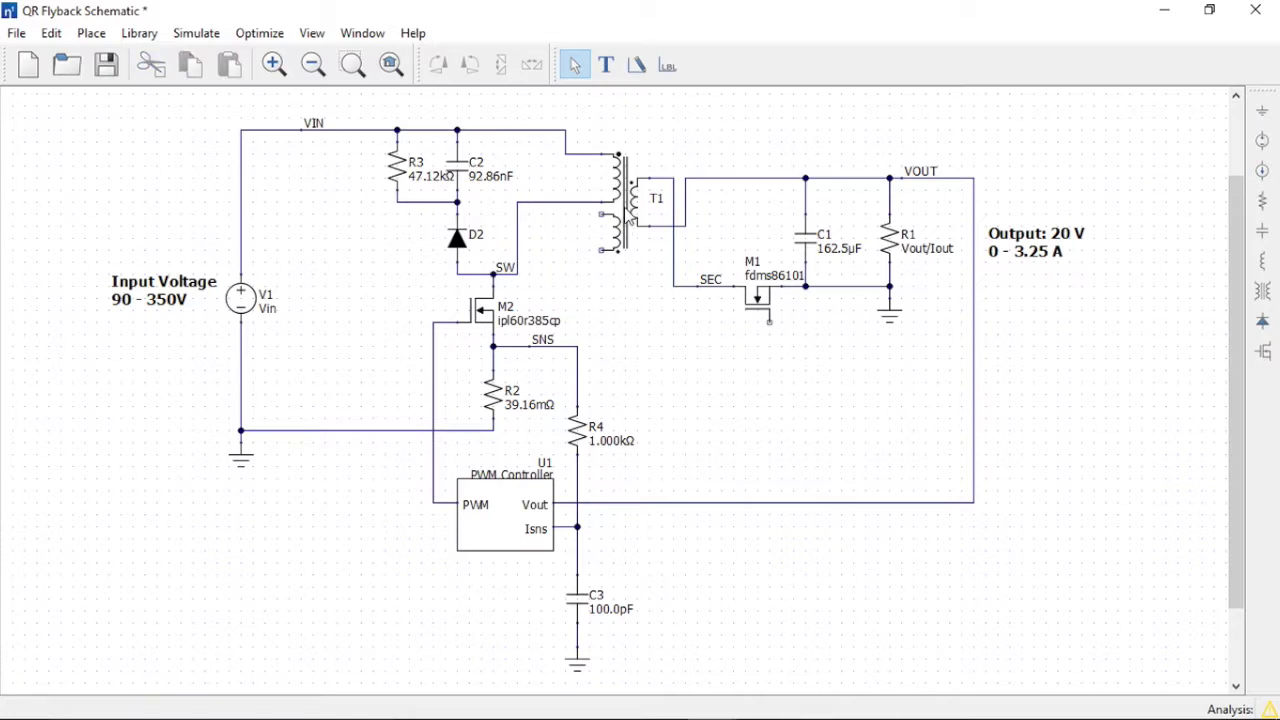
Step: Set T1's magnetizing inductance to 200u, primary resistance .3 and secondary resistance 4m
double_click(624, 207)
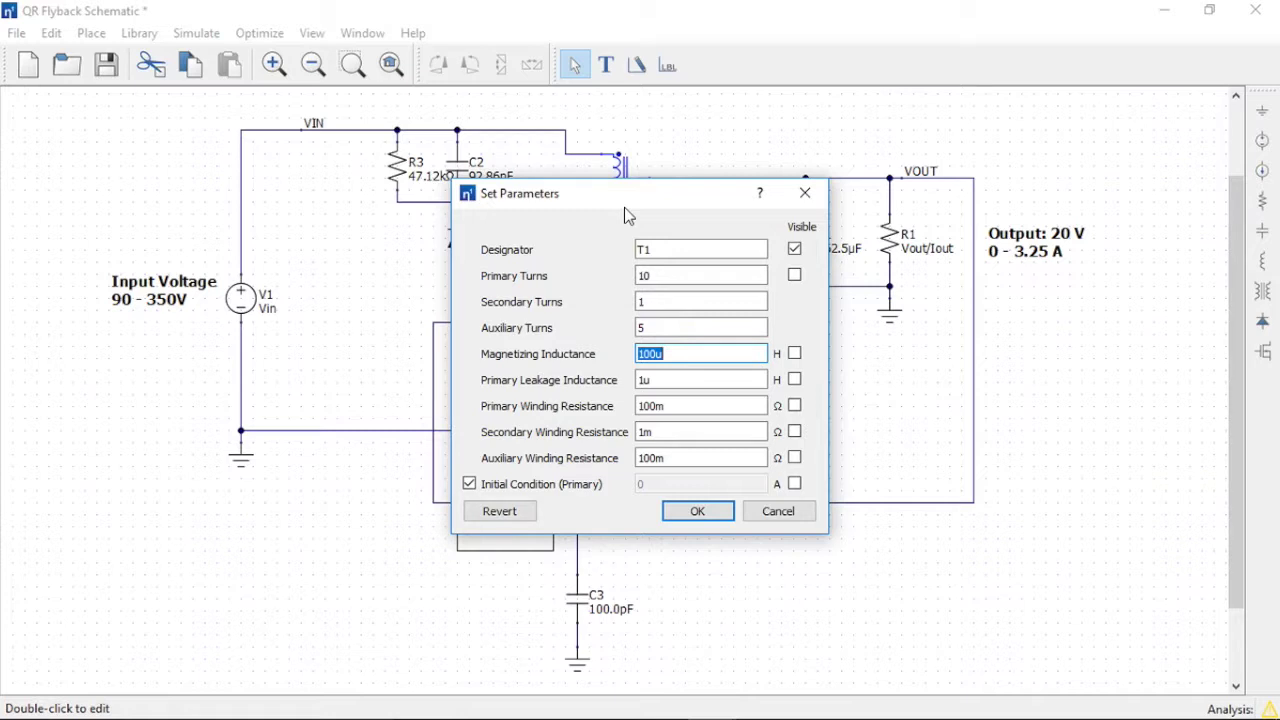
type("200u")
key("Tab")
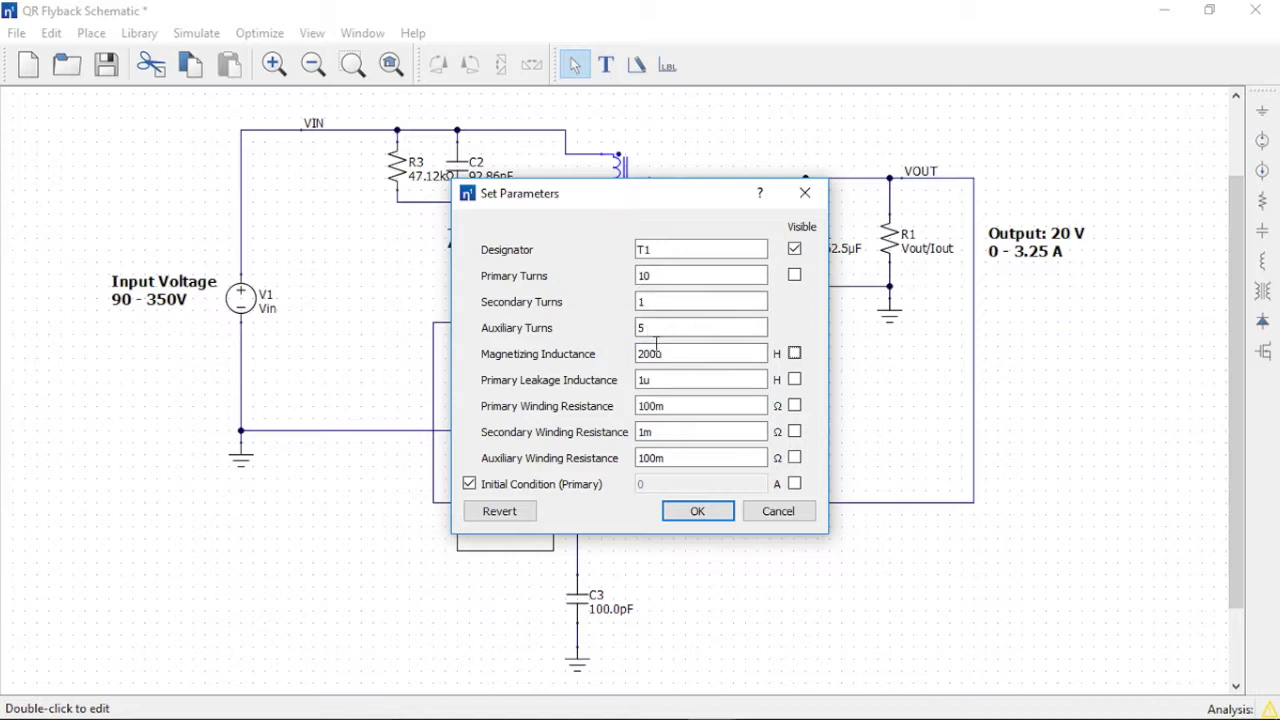
left_click(670, 380)
double_click(686, 408)
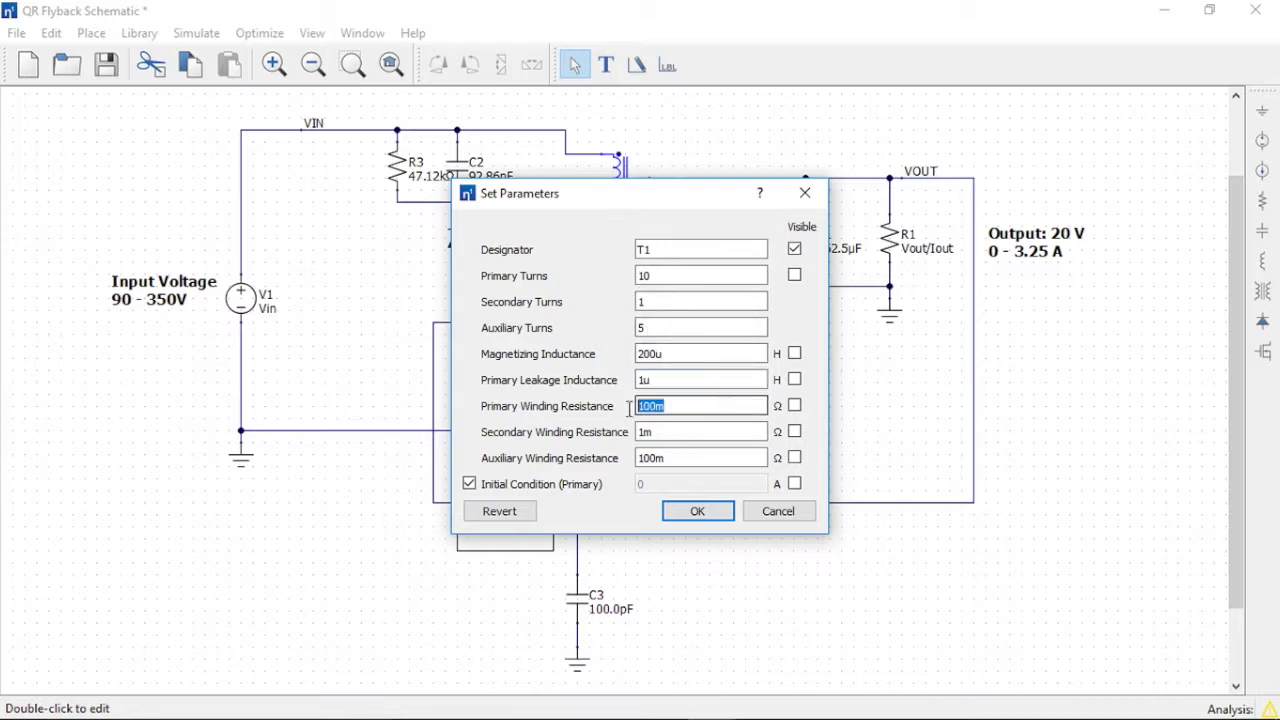
type(".3")
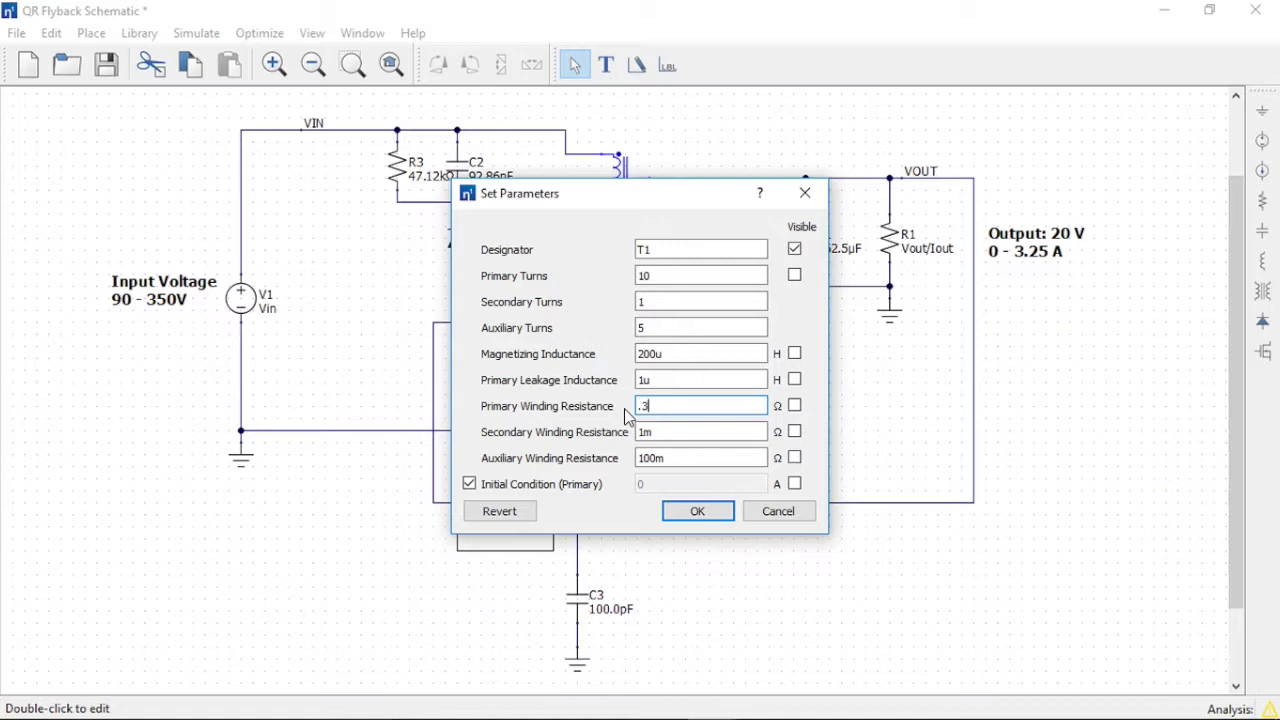
double_click(655, 434)
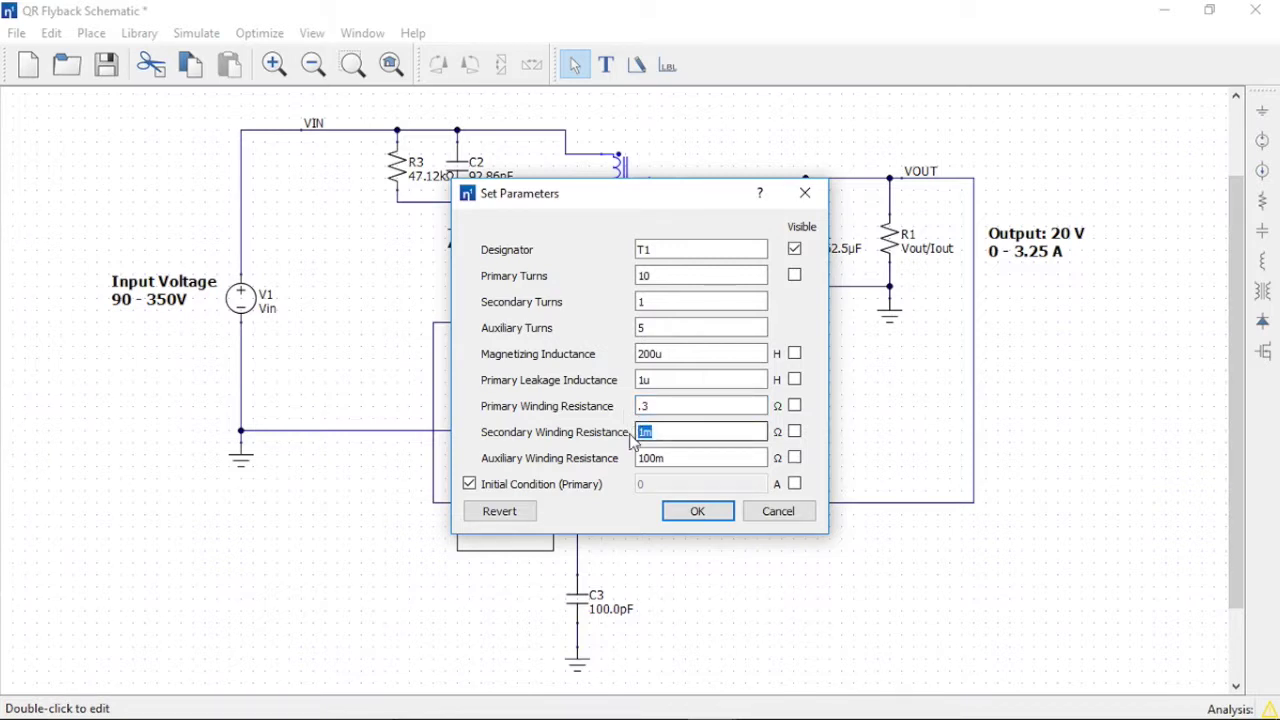
type("4m")
left_click(692, 459)
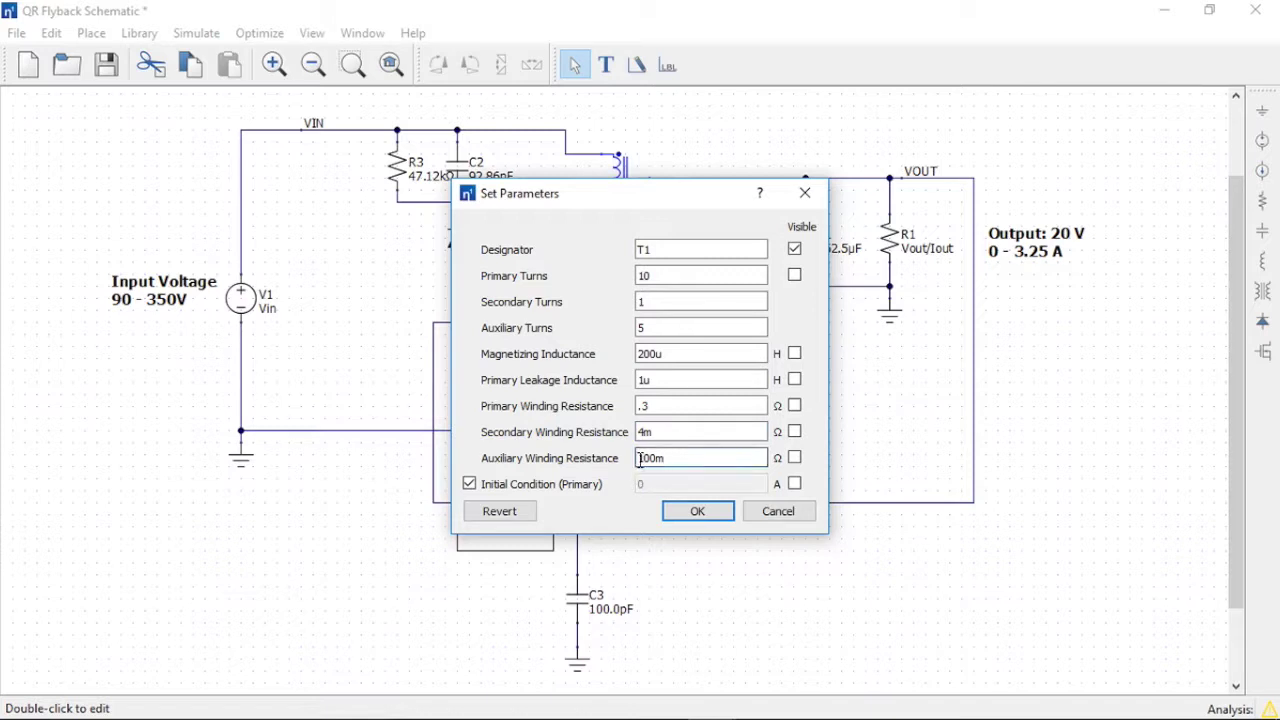
Step: Set T1's turns to 18 primary, 2 secondary, 2 auxiliary and apply
left_click_drag(665, 276, 614, 277)
type("18")
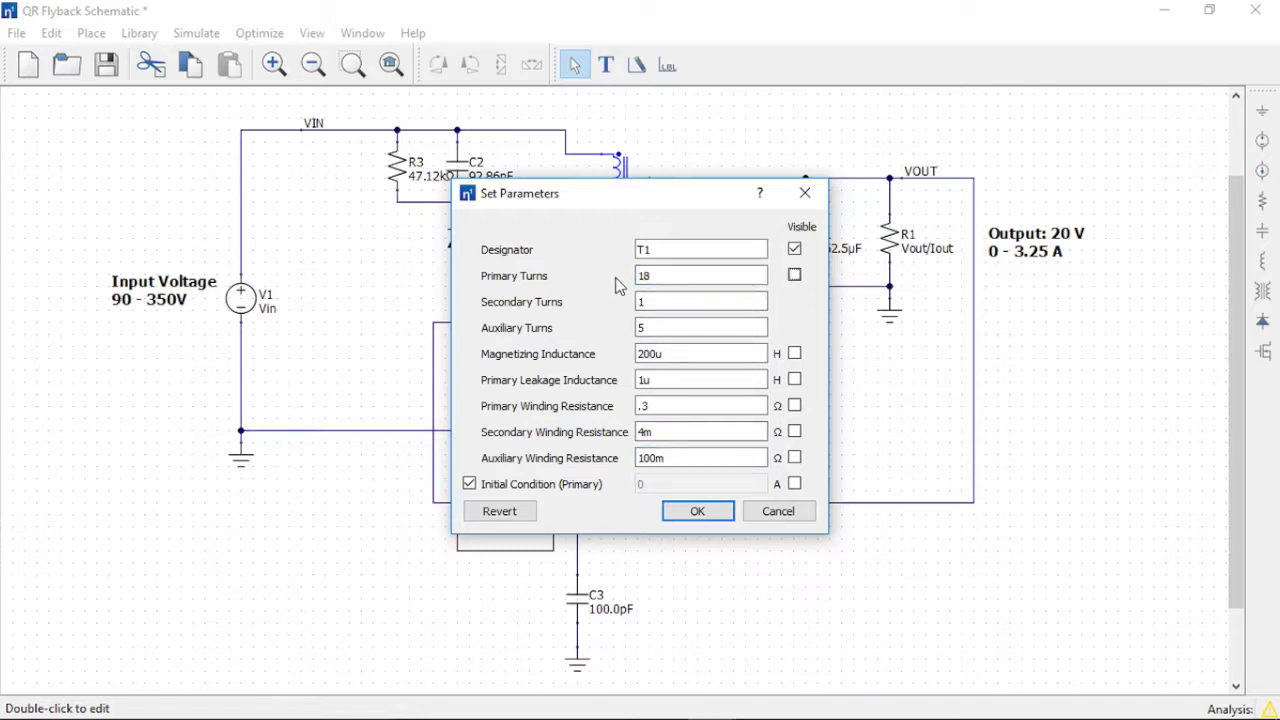
left_click_drag(674, 301, 618, 328)
type("22")
left_click(690, 518)
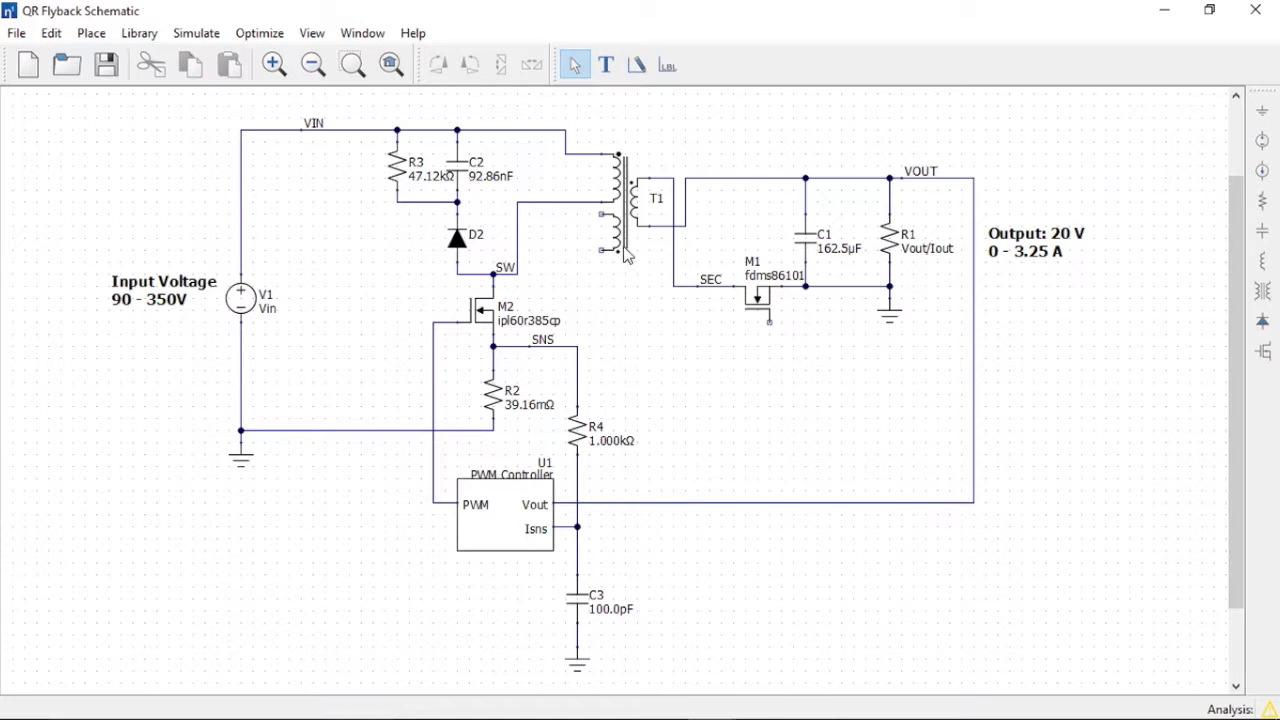
Step: Add a PWM output SR described as 'Synchronous Rectifer' to controller U1
double_click(516, 518)
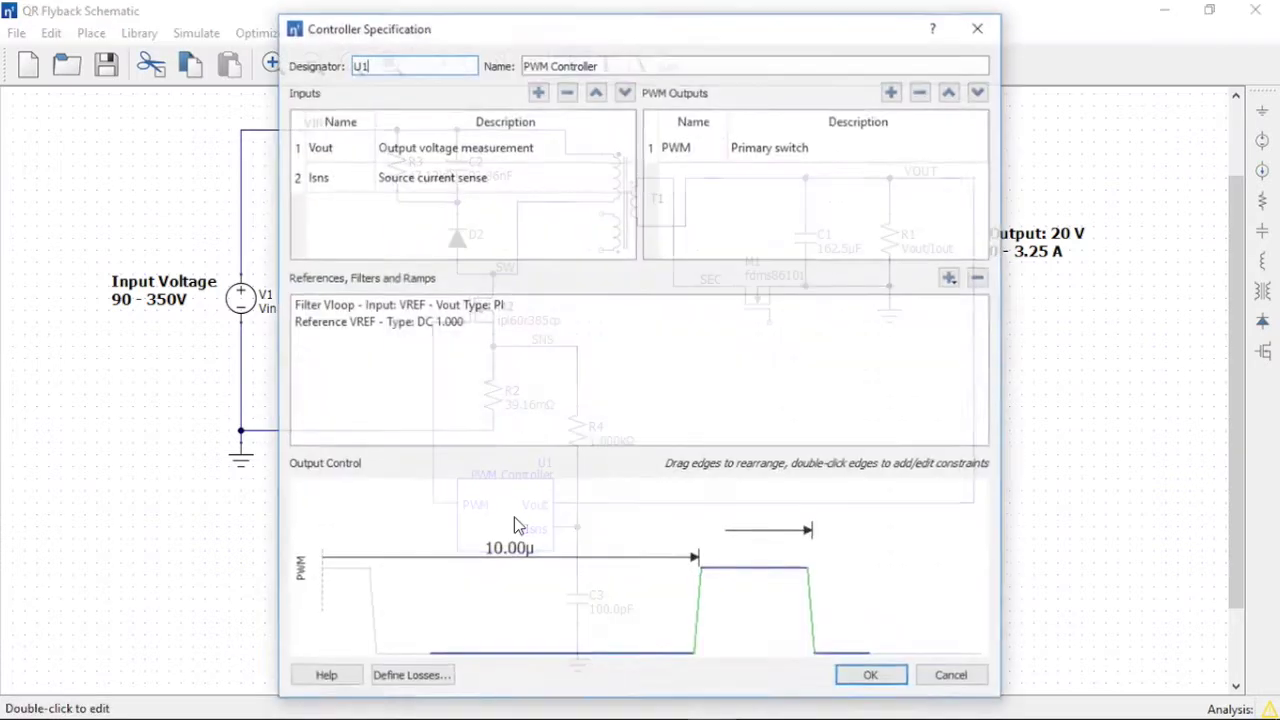
left_click(893, 91)
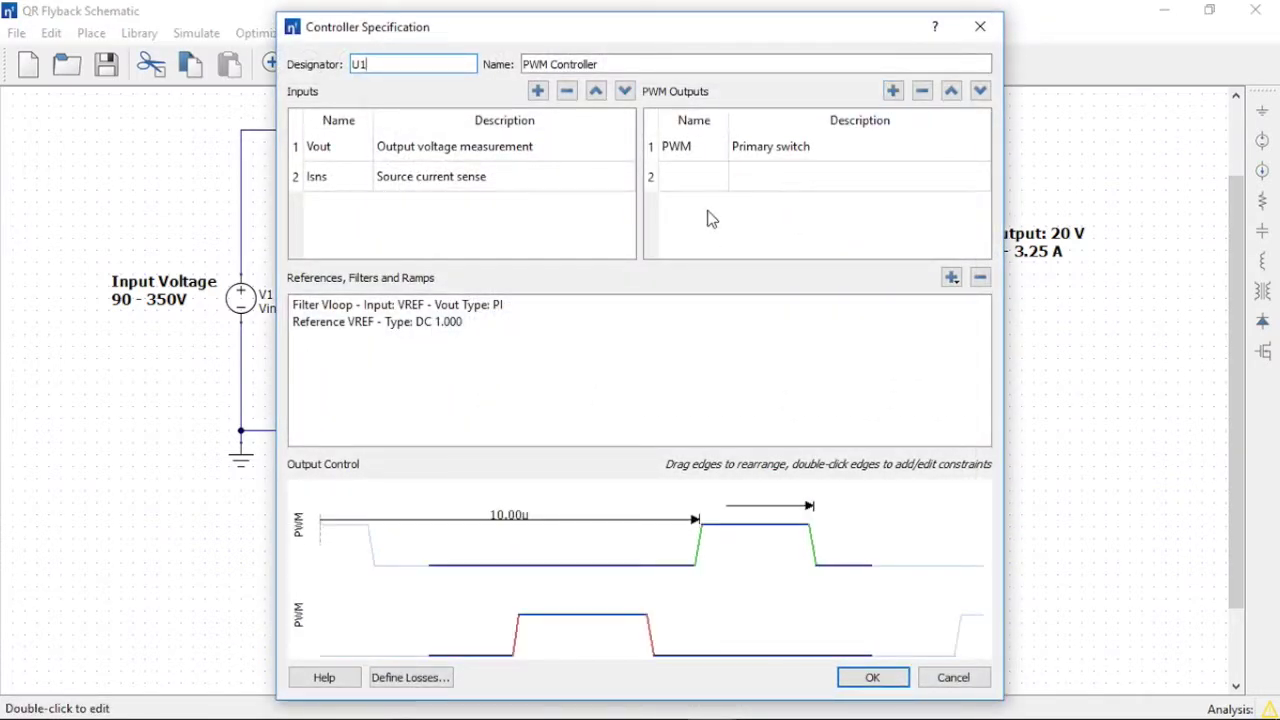
double_click(690, 186)
type("SR")
double_click(777, 176)
type("Synchronous Rectifer")
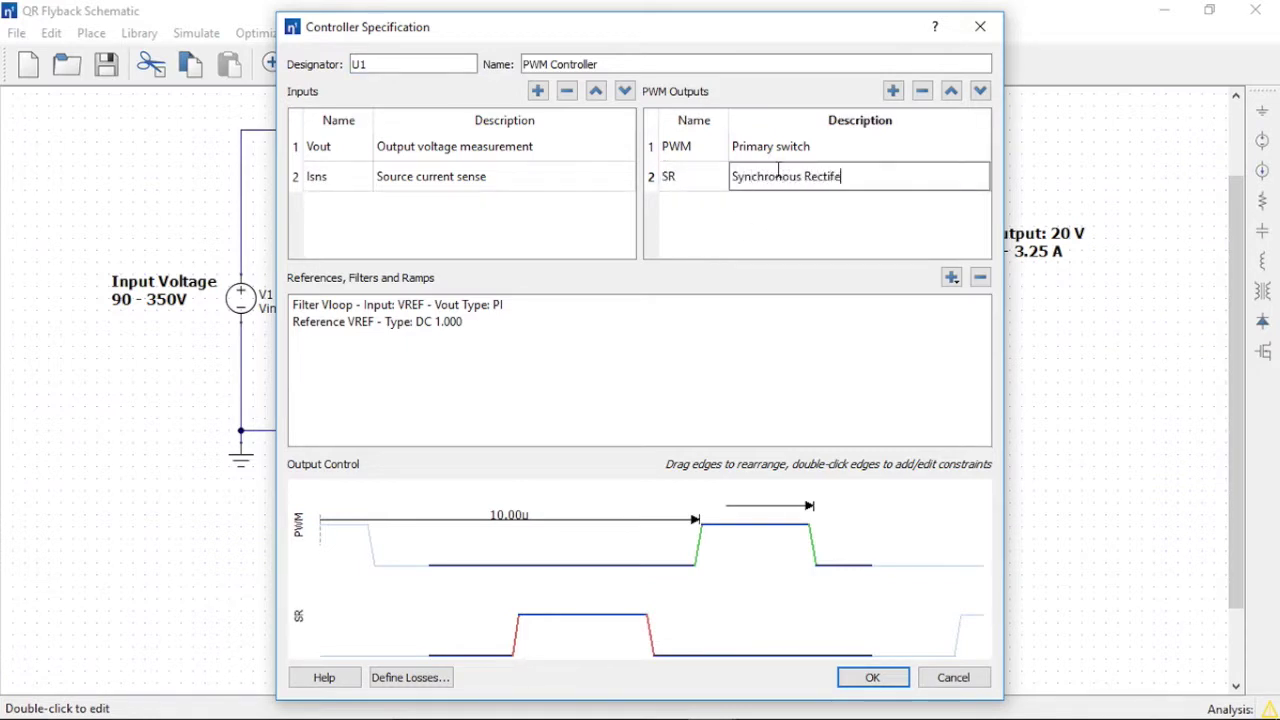
left_click(774, 246)
Step: Add a U1 input named SRsns with description 'SR voltage Sense'
left_click(537, 91)
left_click(537, 91)
double_click(334, 209)
type("SRsns")
double_click(388, 208)
type("SR voltage Sense")
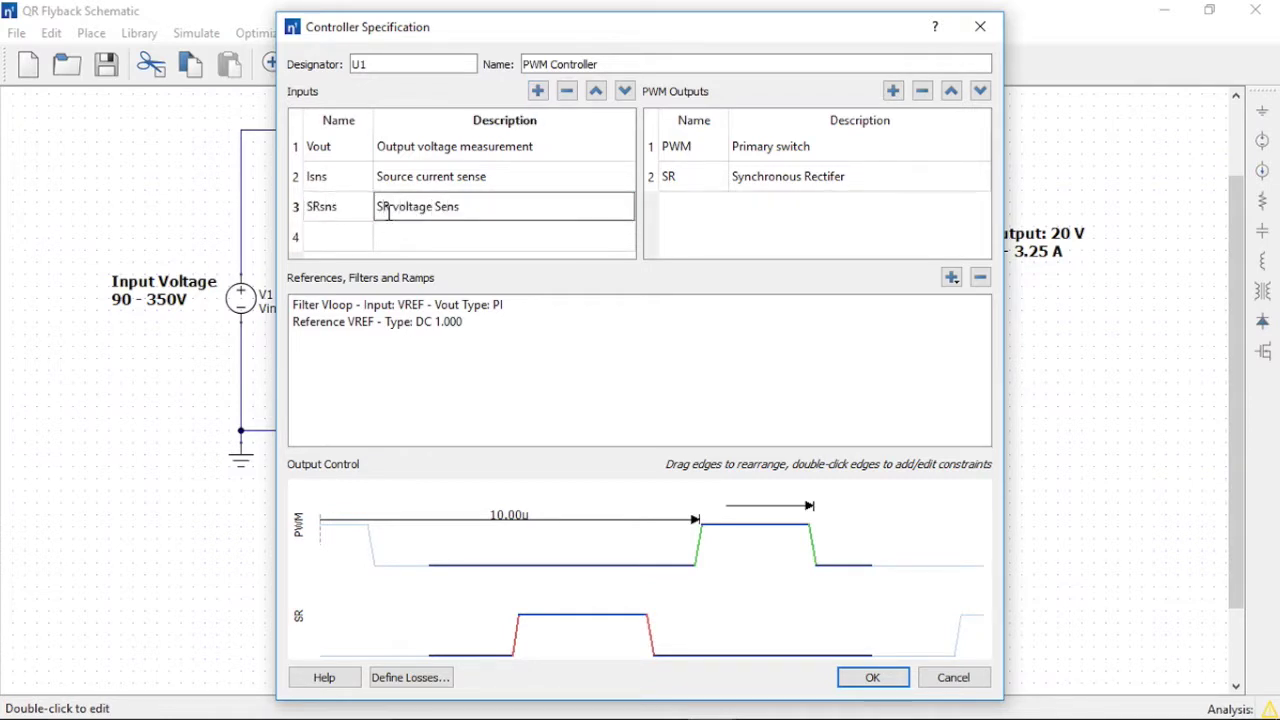
left_click(358, 240)
Step: Name the fourth input ZCD and describe it as 'Zero Current Detection'
double_click(358, 240)
type("AC")
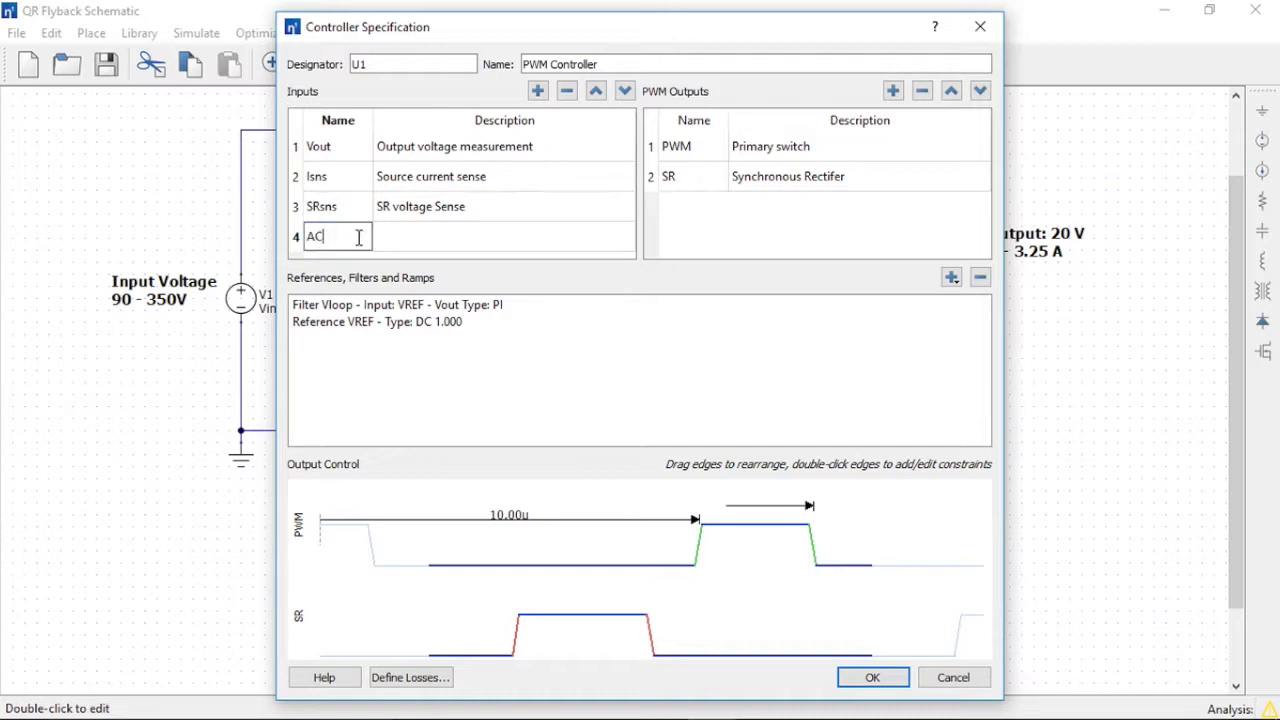
left_click(384, 245)
double_click(384, 245)
type("Zero Current Detecti")
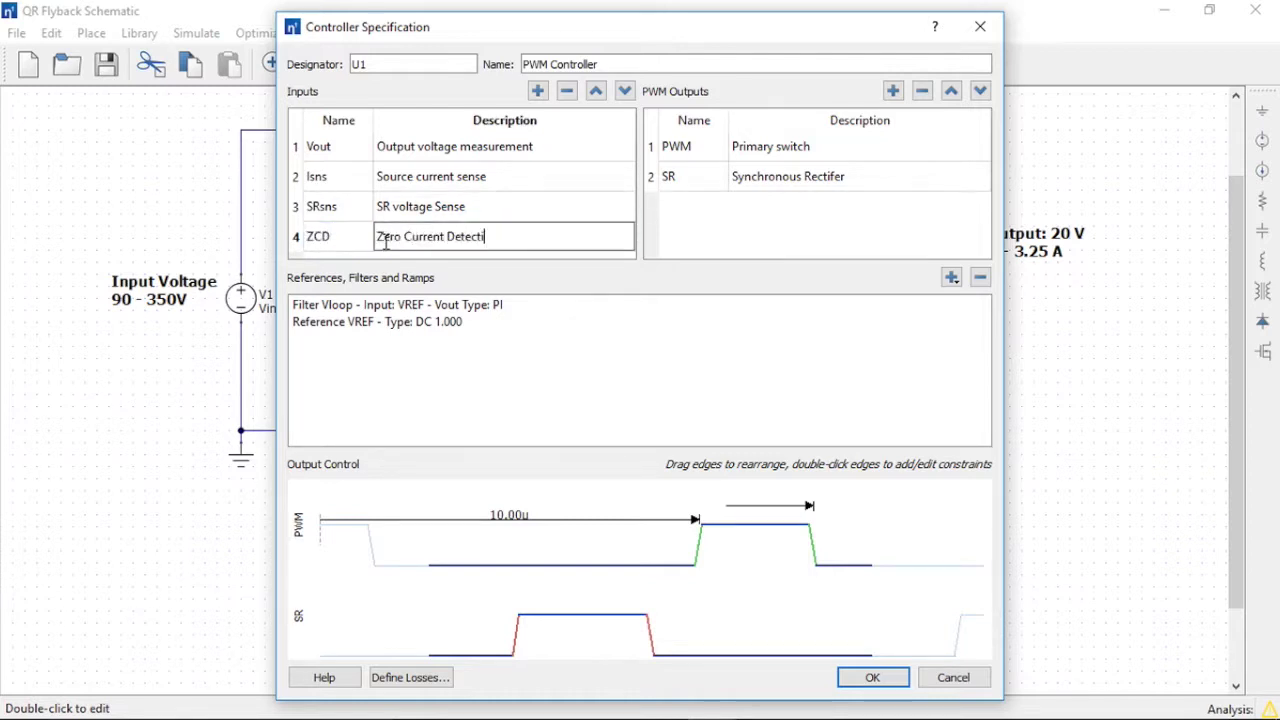
type("on")
Step: Shorten the PWM pulse and move the SR pulse to start after it
left_click_drag(697, 546, 510, 545)
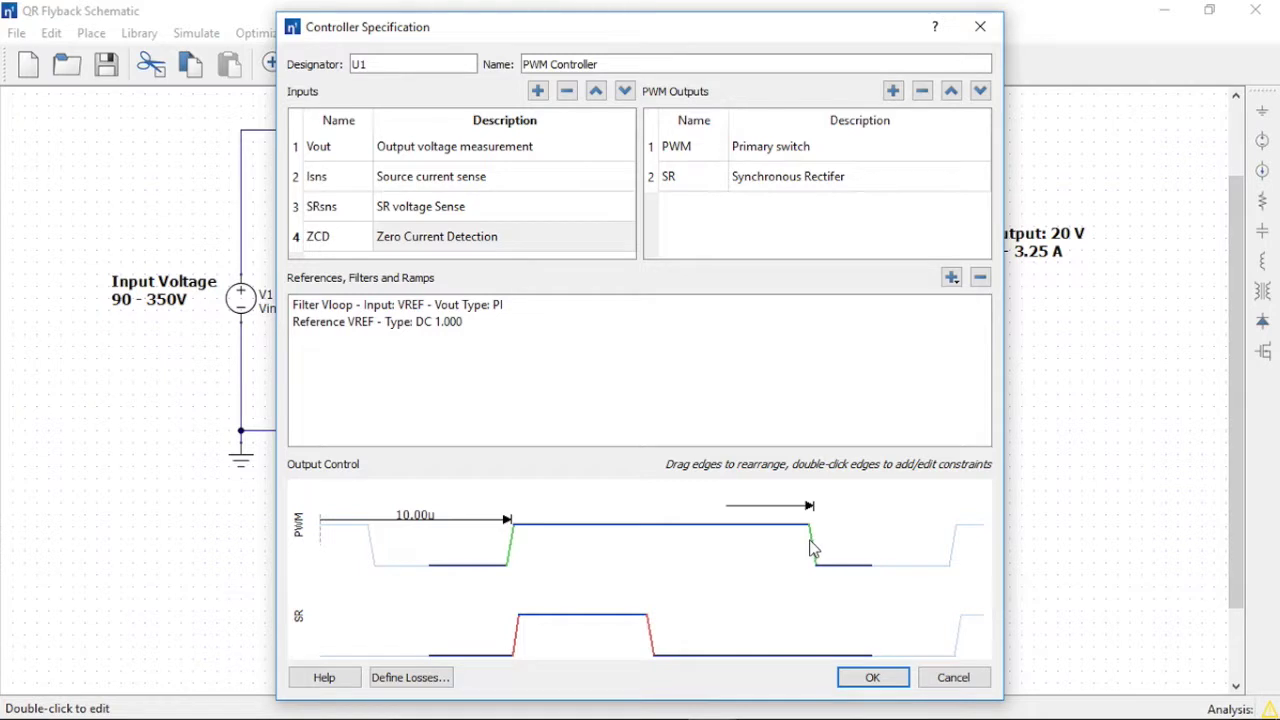
left_click_drag(810, 545, 631, 543)
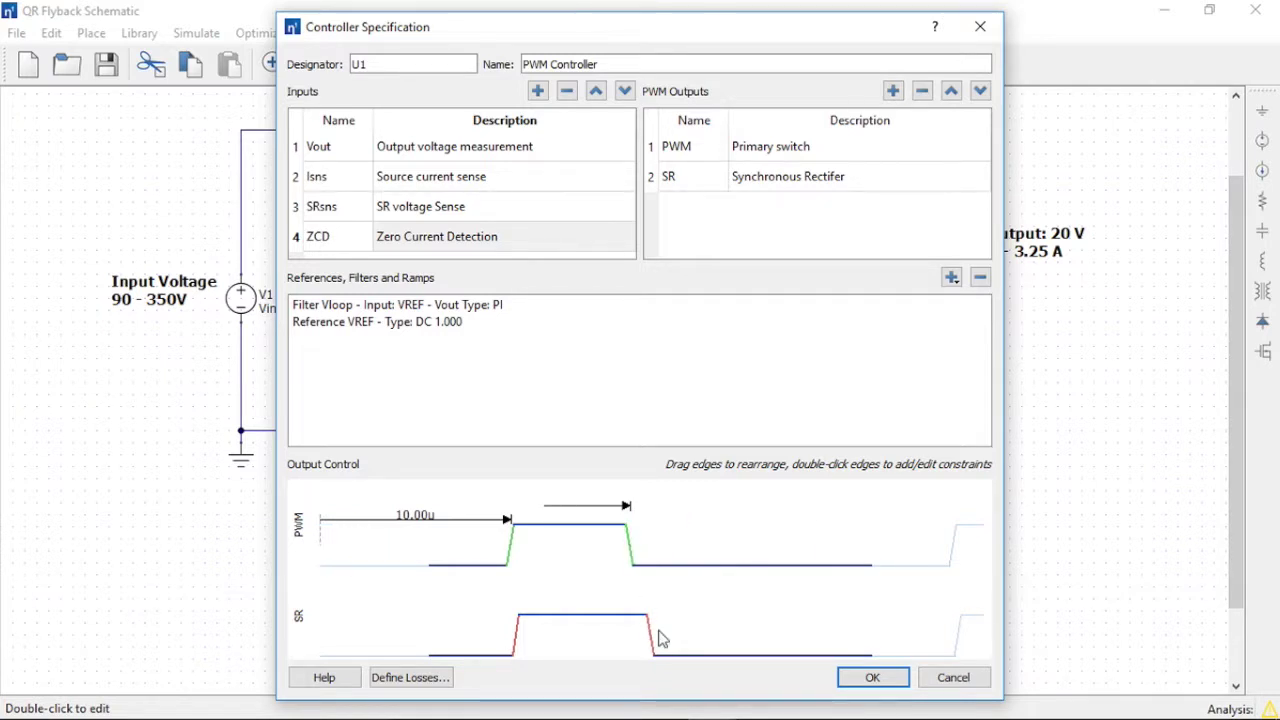
left_click_drag(651, 628, 805, 628)
left_click_drag(516, 642, 679, 625)
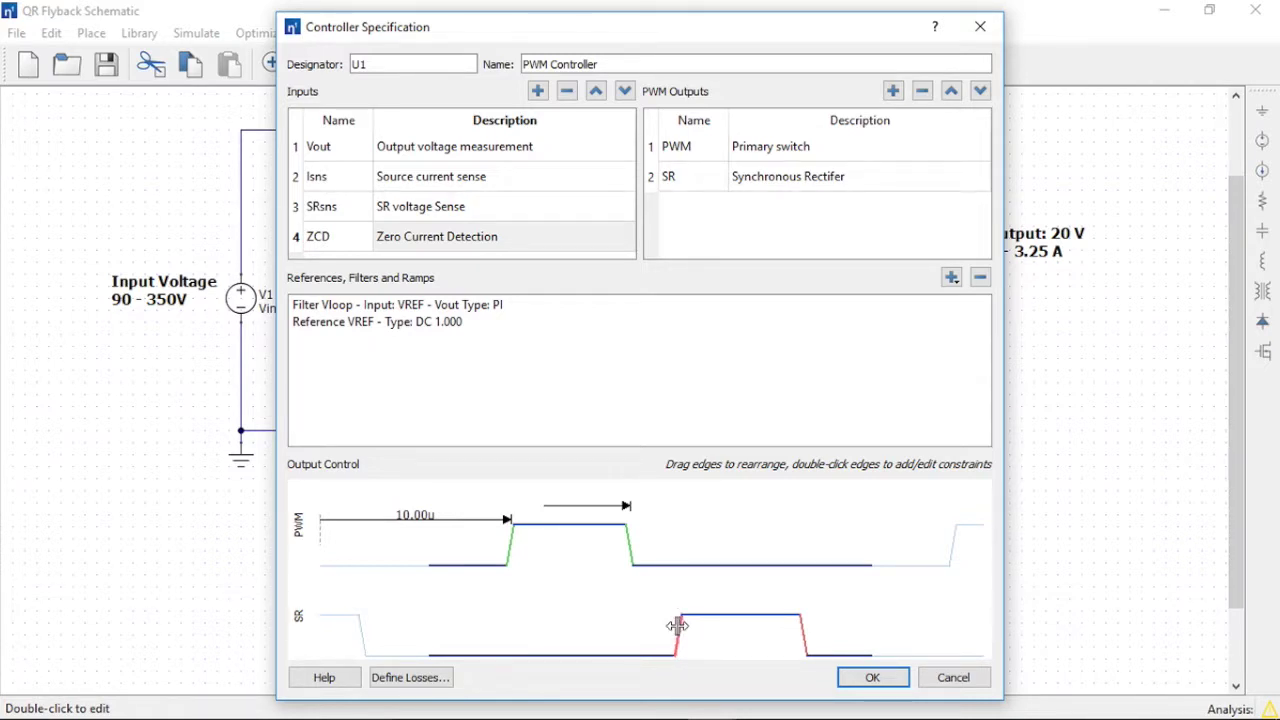
Step: Add a DC reference named Zero with DC value 0
left_click(951, 279)
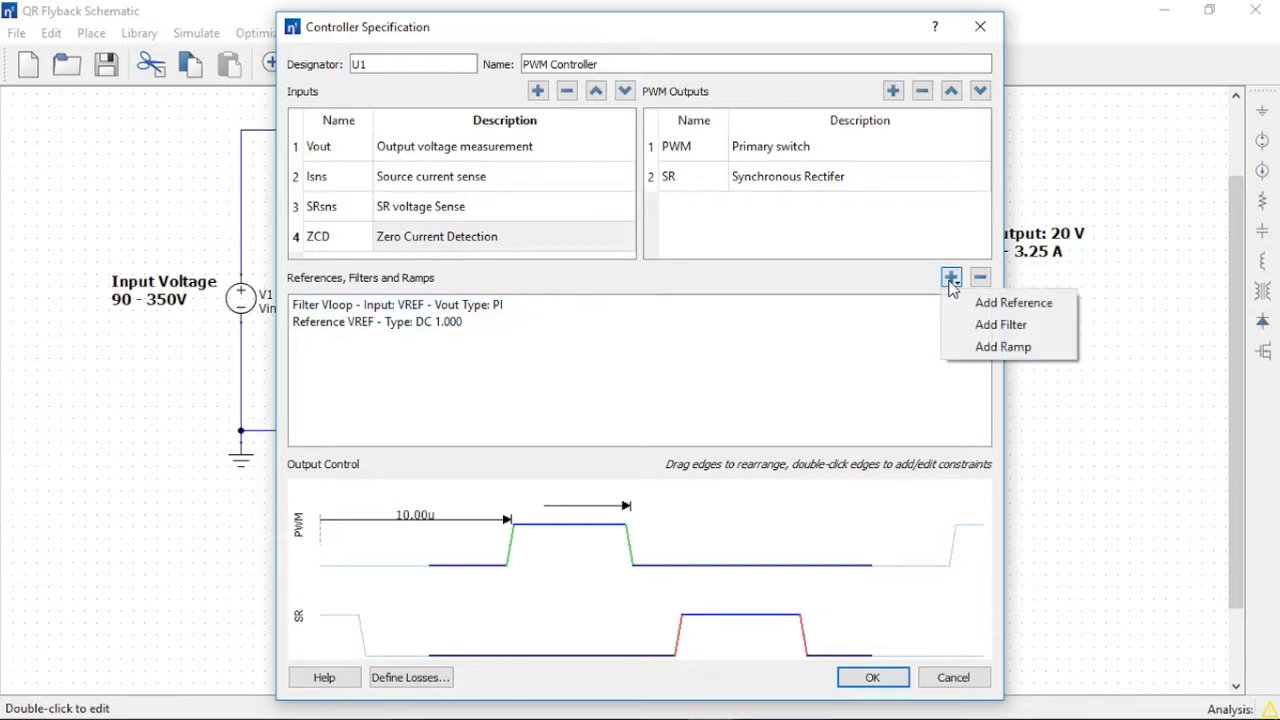
left_click(990, 302)
double_click(482, 343)
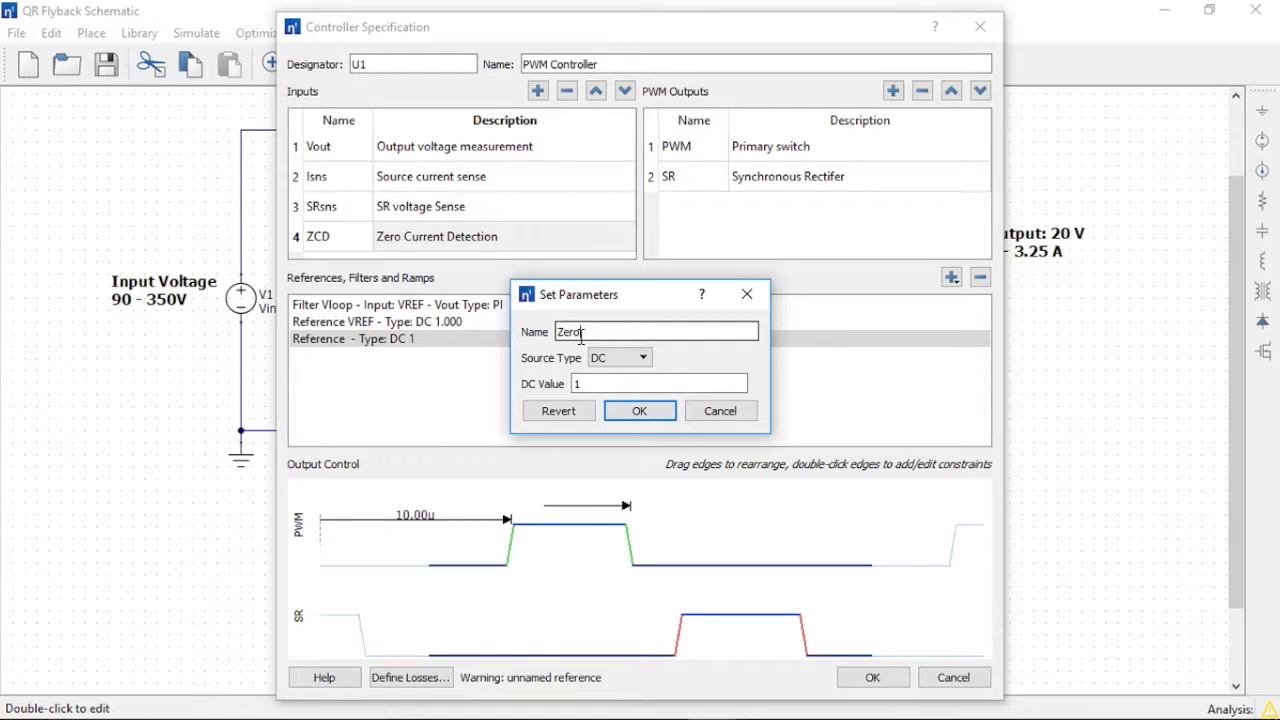
type("Zero")
double_click(576, 384)
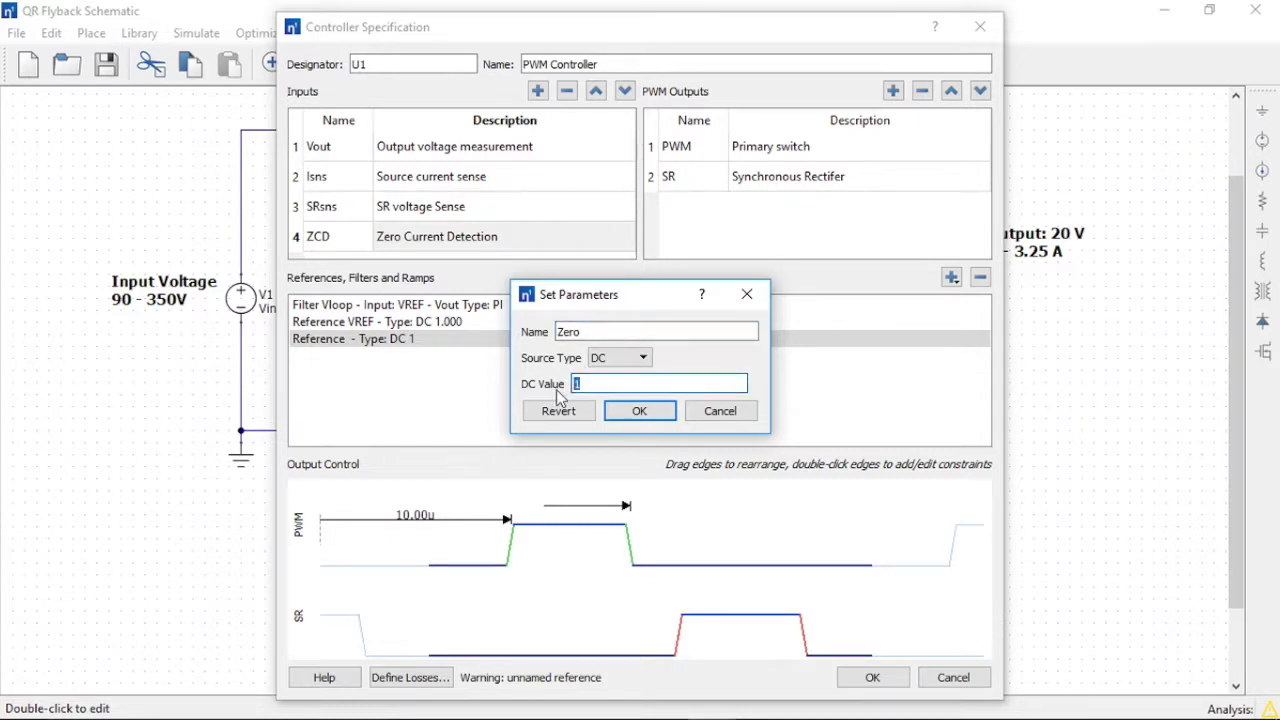
type("0")
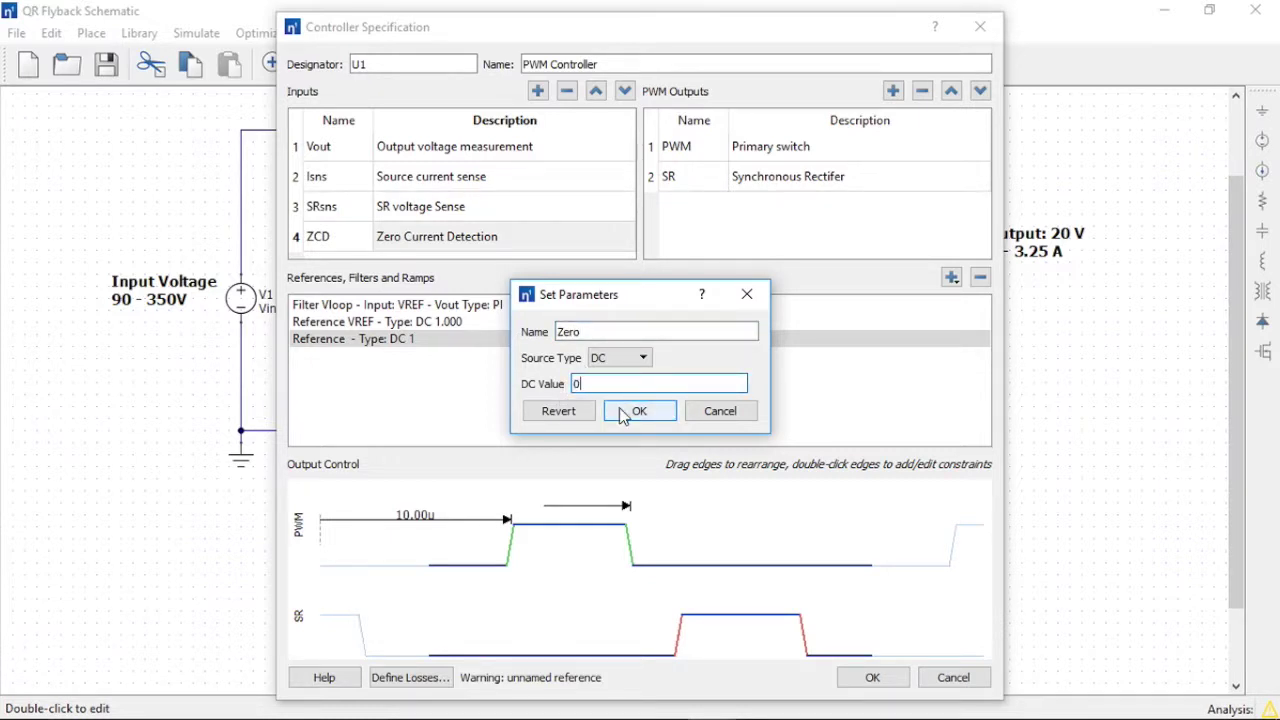
left_click(621, 412)
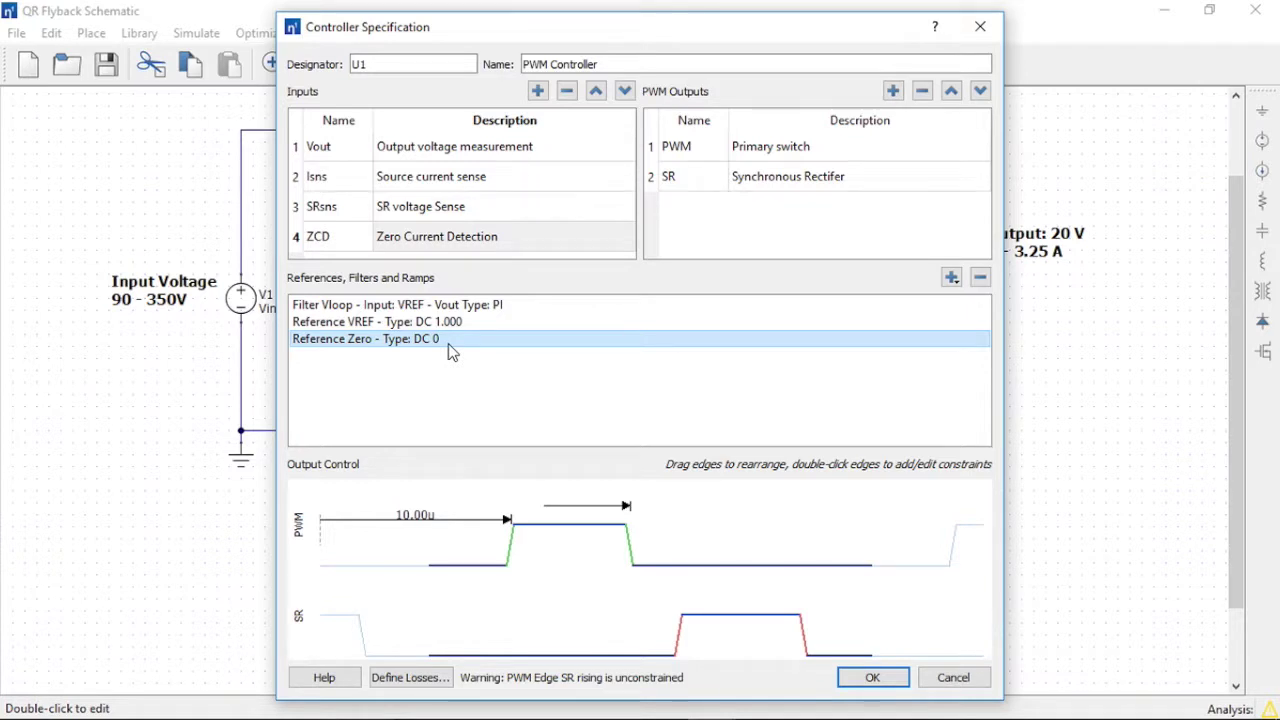